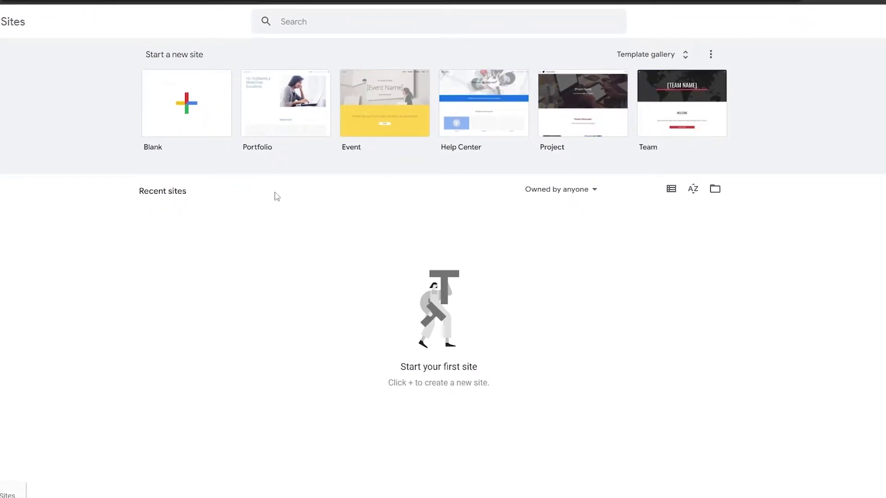
Create a blank Google Site and name it 'Stores'
click(206, 116)
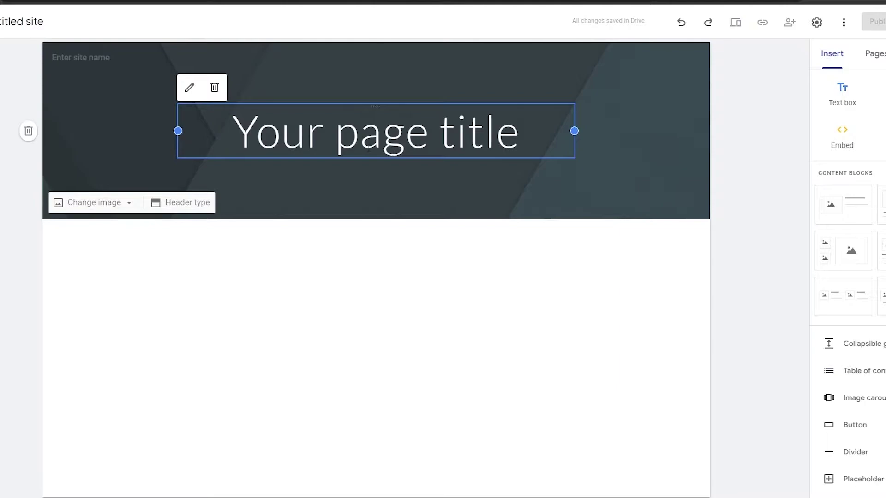
click(18, 14)
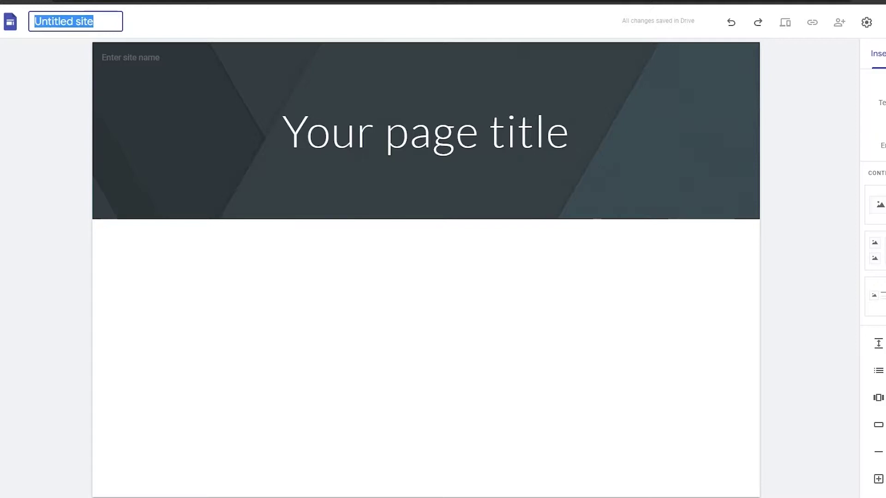
text(Stores)
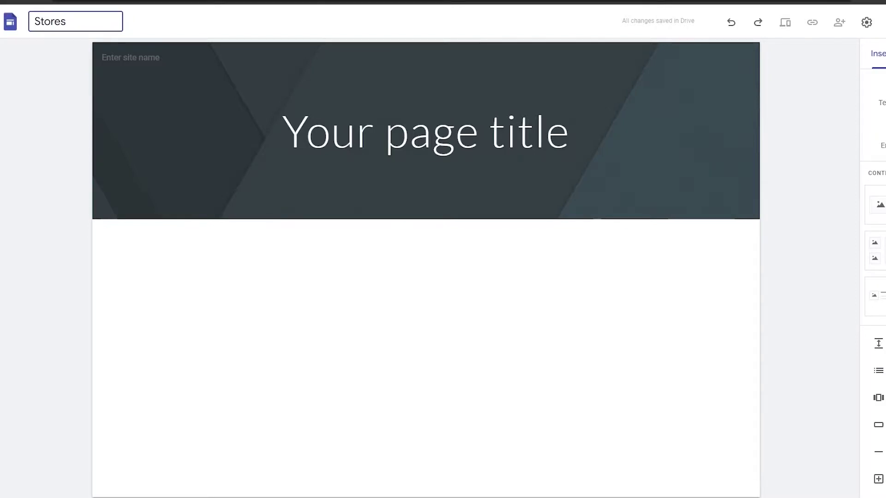
Replace the placeholder page title with 'WELCOME'
click(502, 143)
triple_click(502, 143)
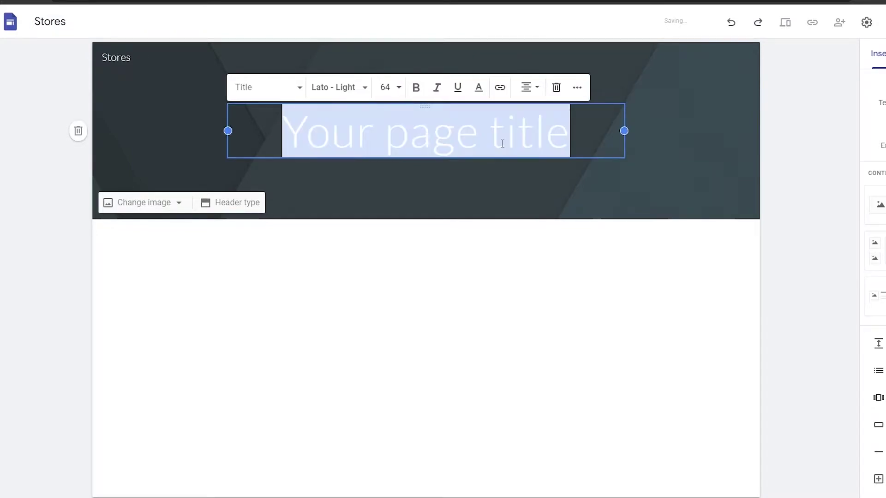
text(WELCOM)
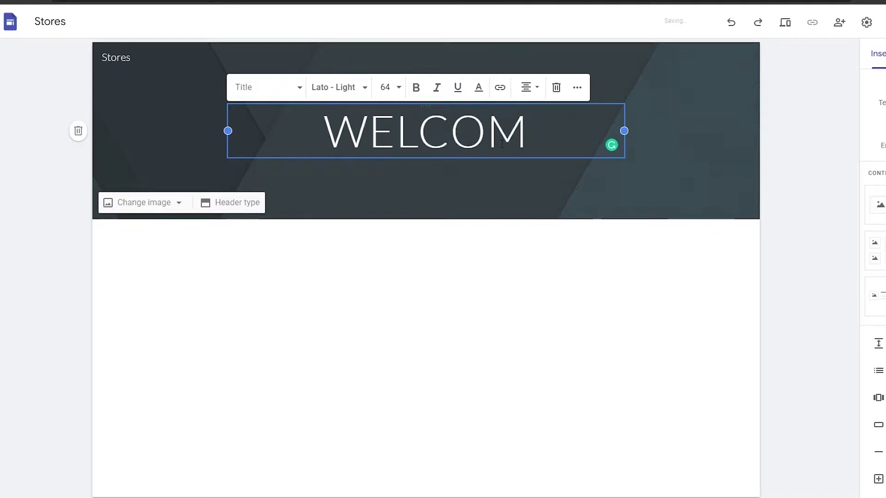
text(E)
click(705, 104)
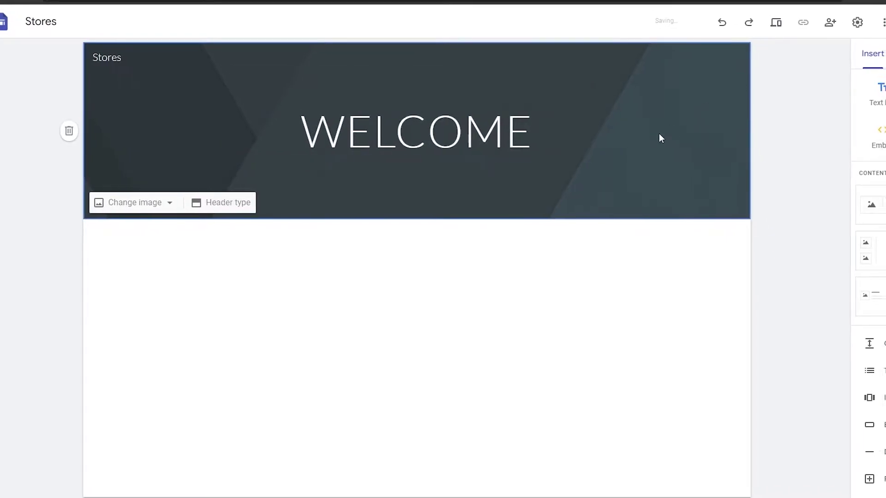
Set the header background to the pink online-store illustration from an 'Ecommerce' image search
click(105, 203)
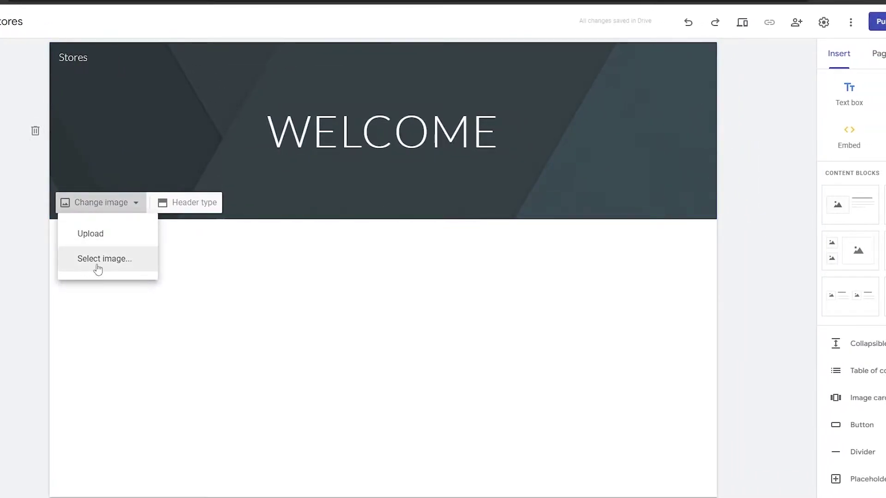
click(98, 259)
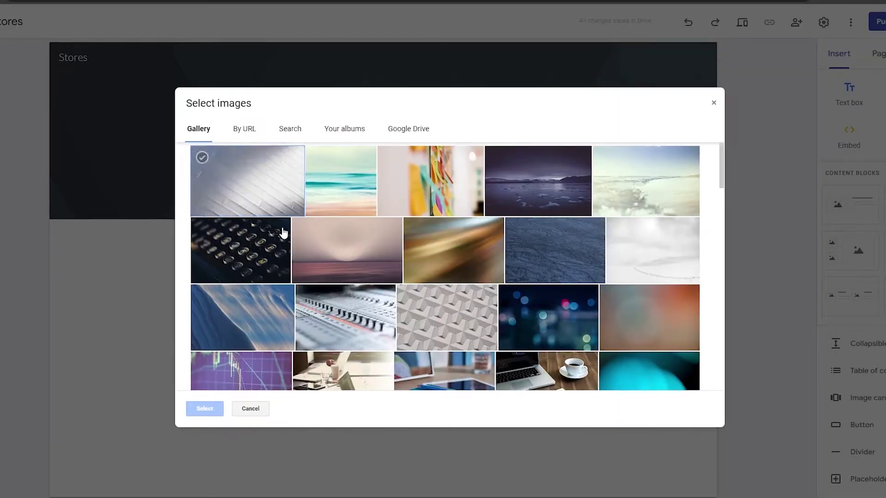
scroll(395, 266, down, 5)
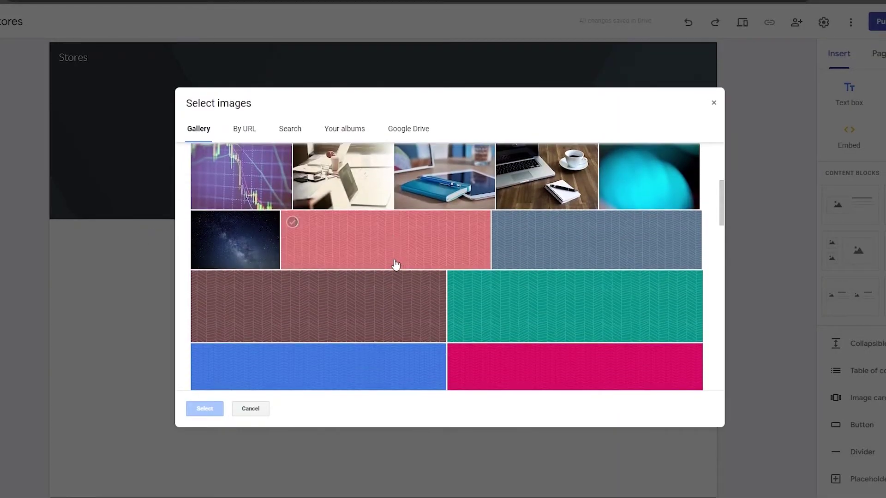
click(290, 131)
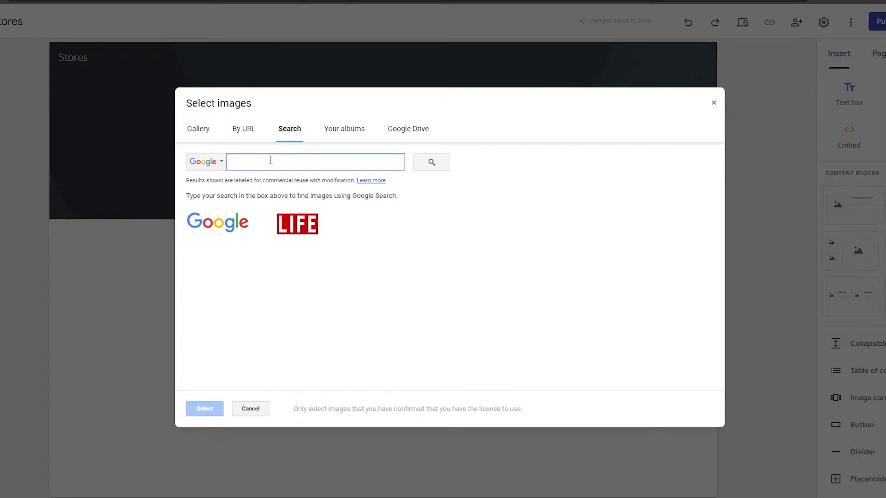
text(Ecommerce)
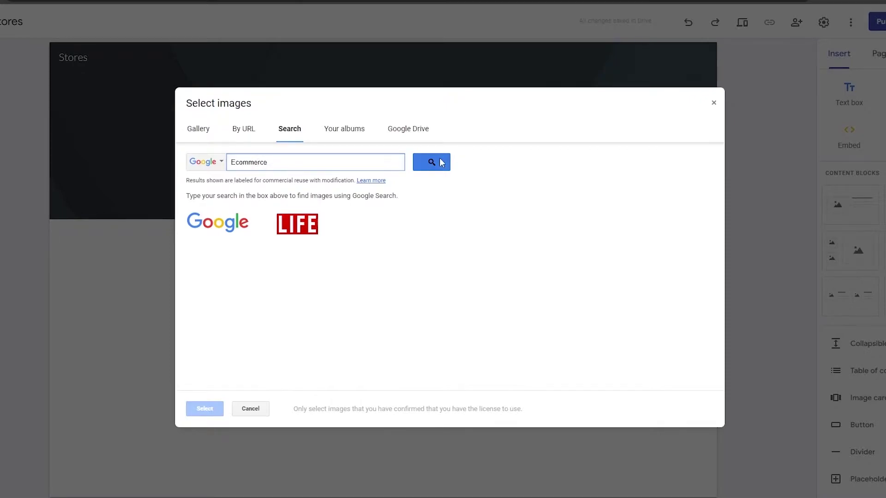
click(442, 163)
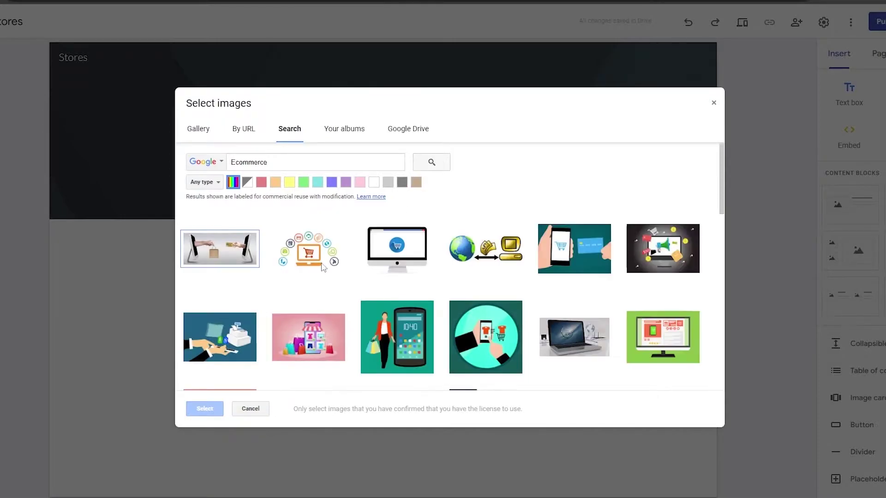
scroll(355, 344, down, 2)
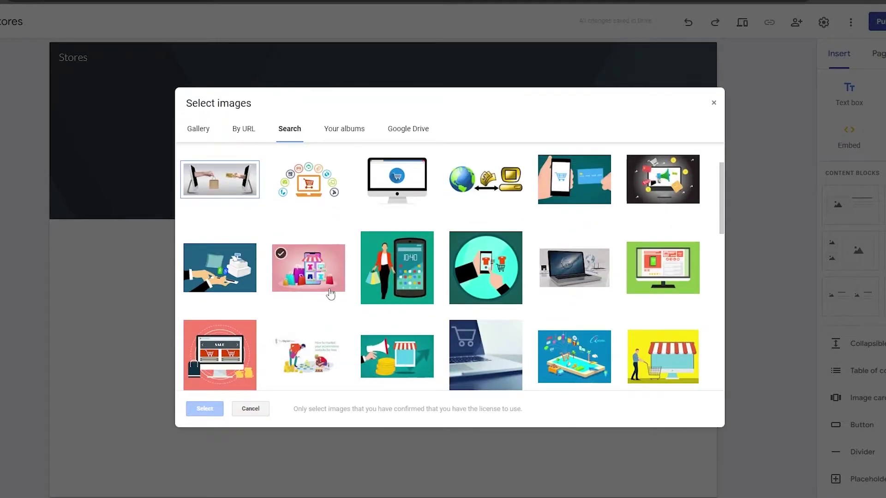
click(329, 288)
click(204, 409)
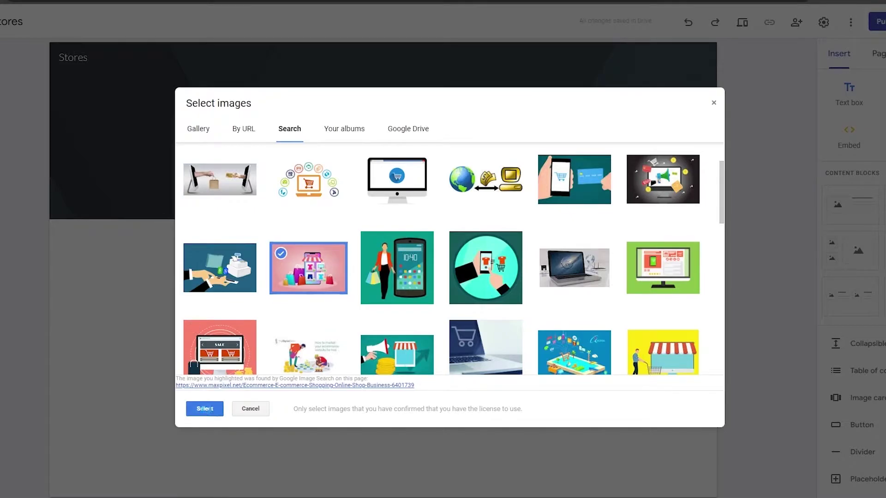
mouse_move(415, 152)
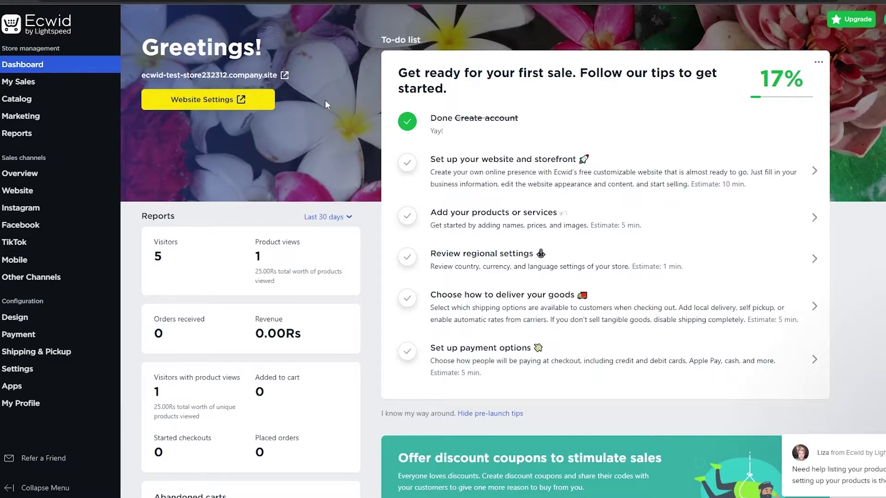
Open Catalog > Products, check and dismiss Mass Update, then start a new product
scroll(315, 102, down, 2)
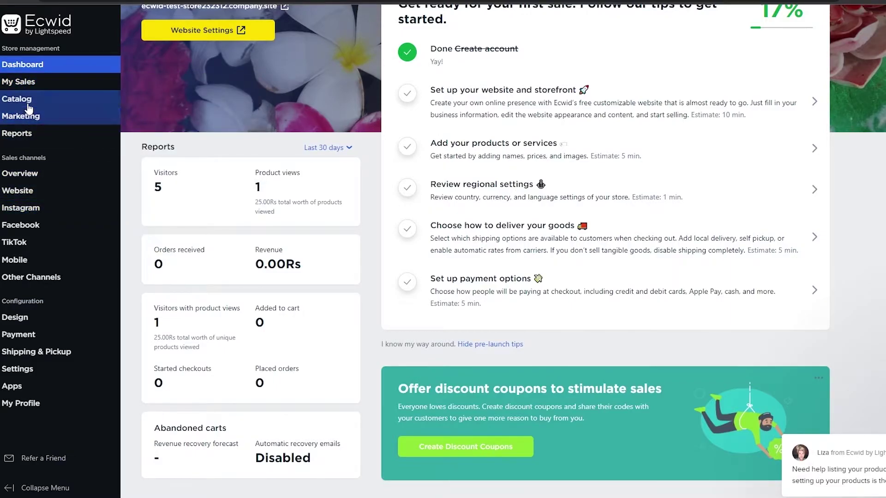
mouse_move(29, 108)
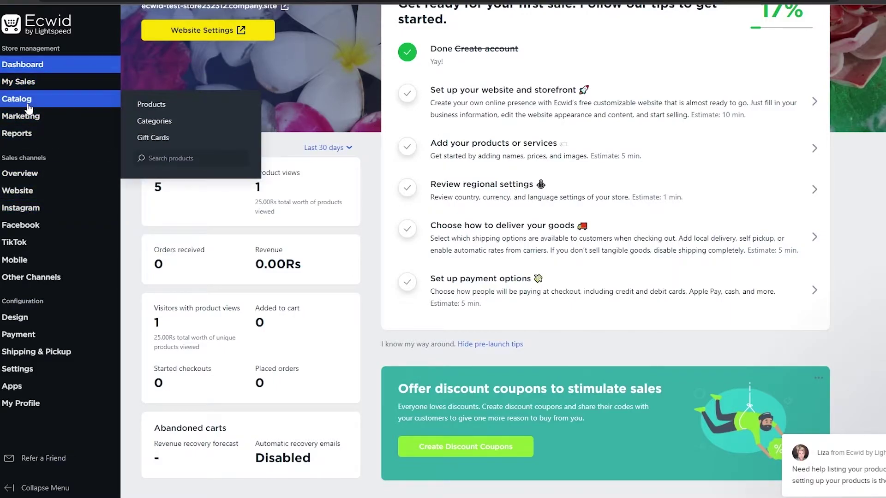
click(158, 106)
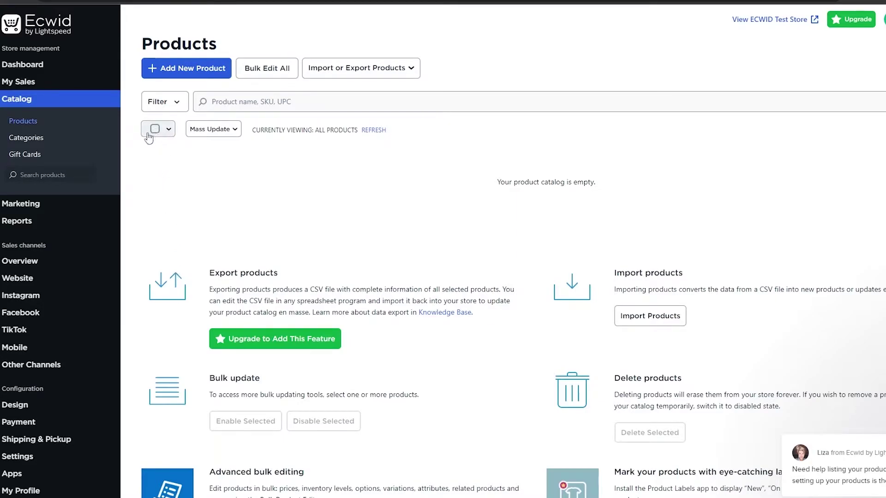
click(222, 132)
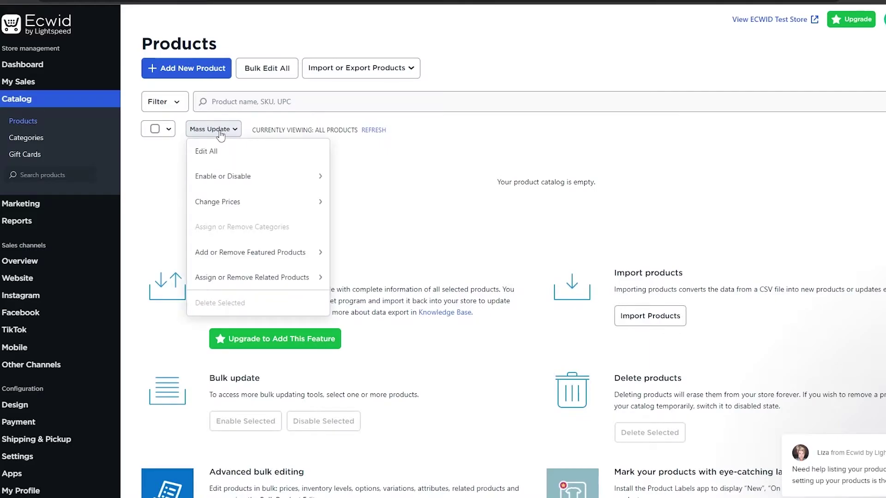
mouse_move(217, 310)
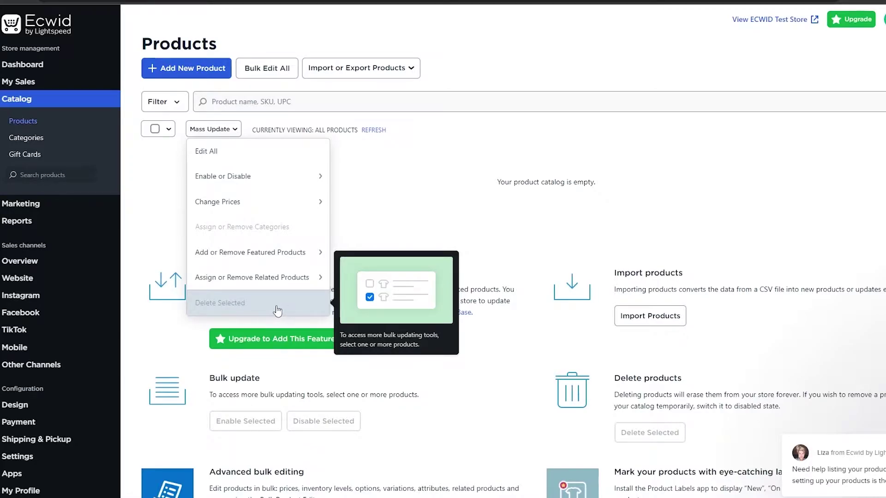
click(395, 223)
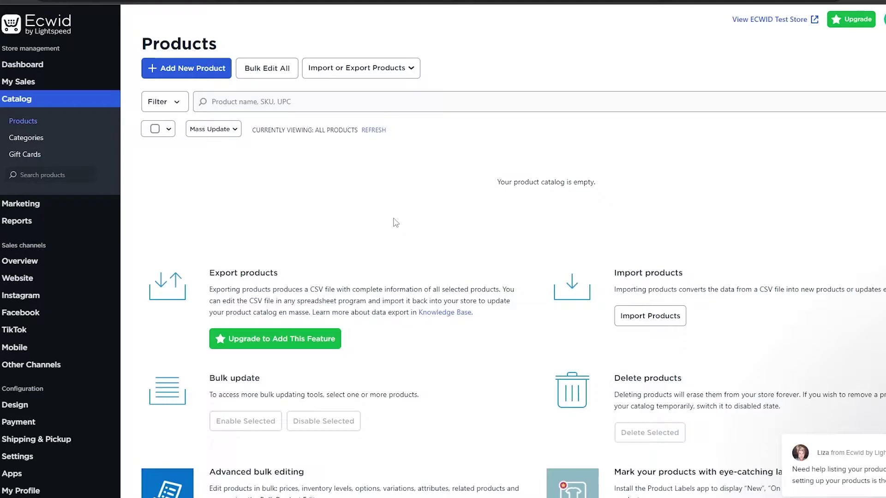
click(197, 75)
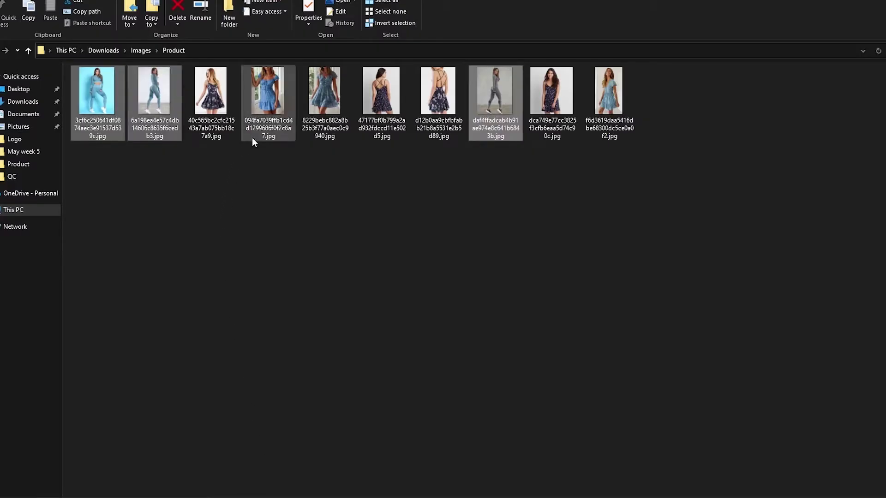
Drag three dress photos from the Product folder onto Ecwid's Upload Images area
drag(493, 96, 245, 127)
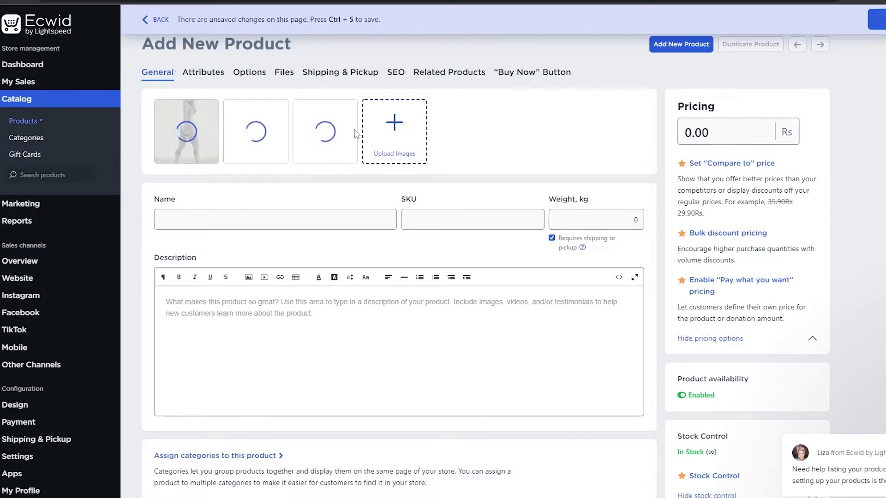
Name the new product 'Women Gym Clothes'
click(196, 219)
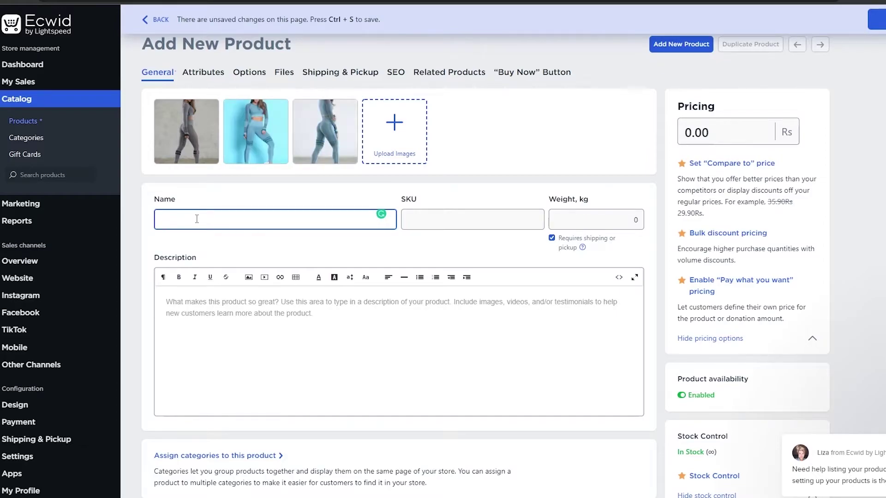
text(Women Gym Clothes)
click(494, 227)
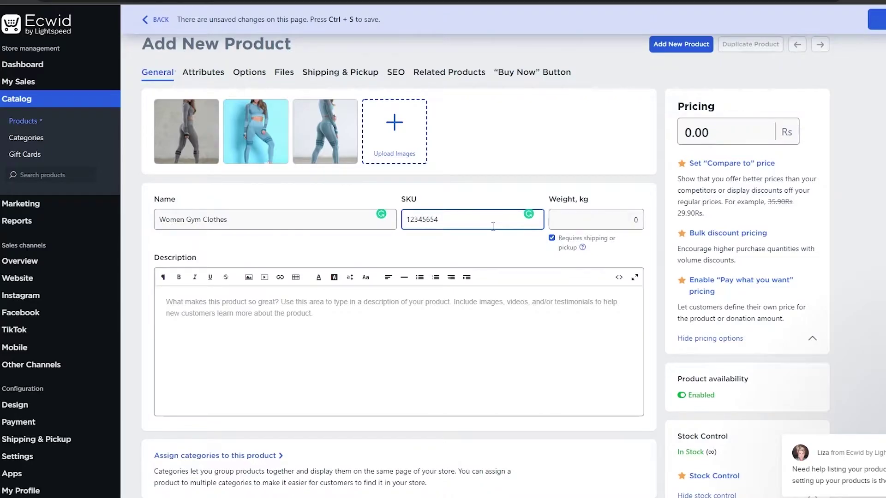
Enter weight 0.5 kg and price 40.00 Rs, then save the product with Ctrl+S
click(571, 224)
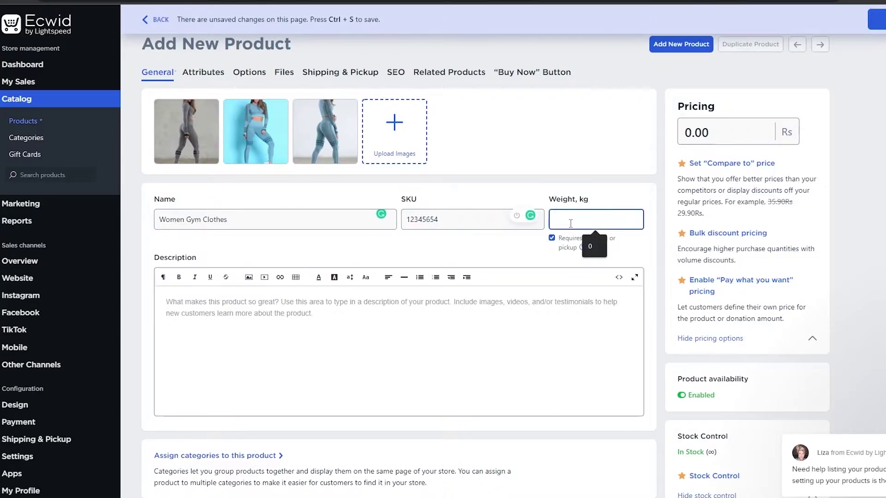
text(1)
click(651, 200)
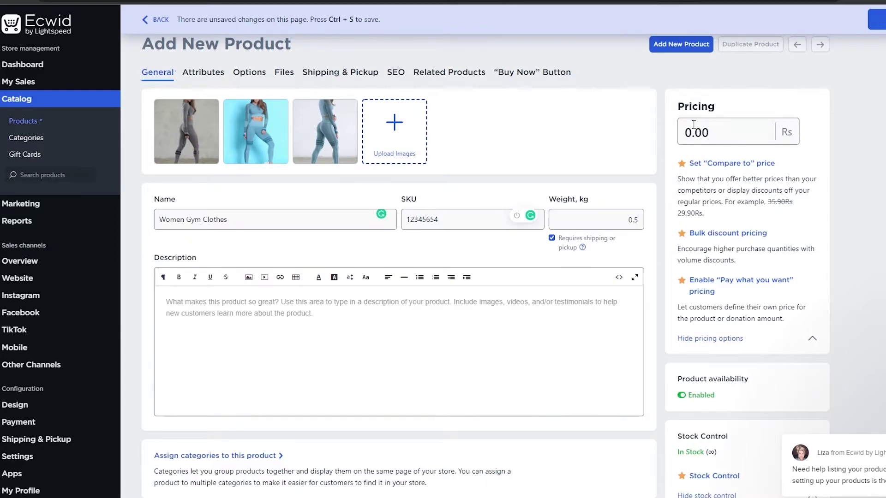
click(682, 133)
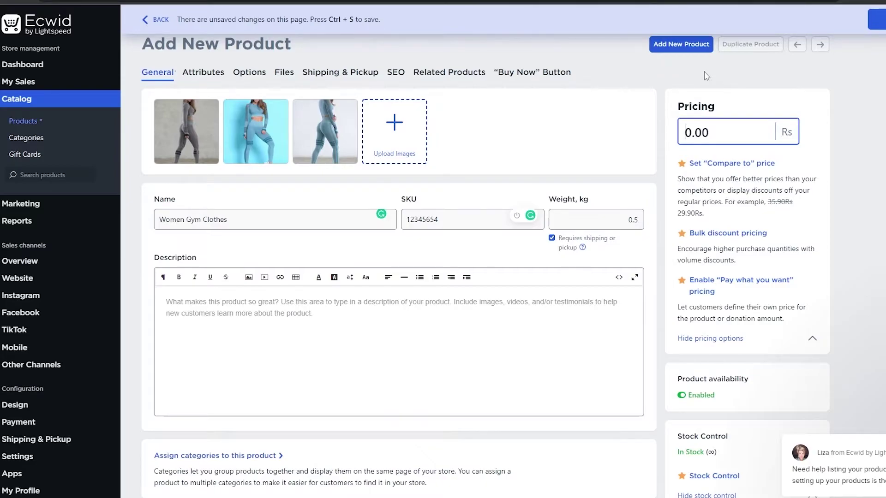
text(4)
scroll(524, 180, down, 5)
scroll(476, 259, up, 2)
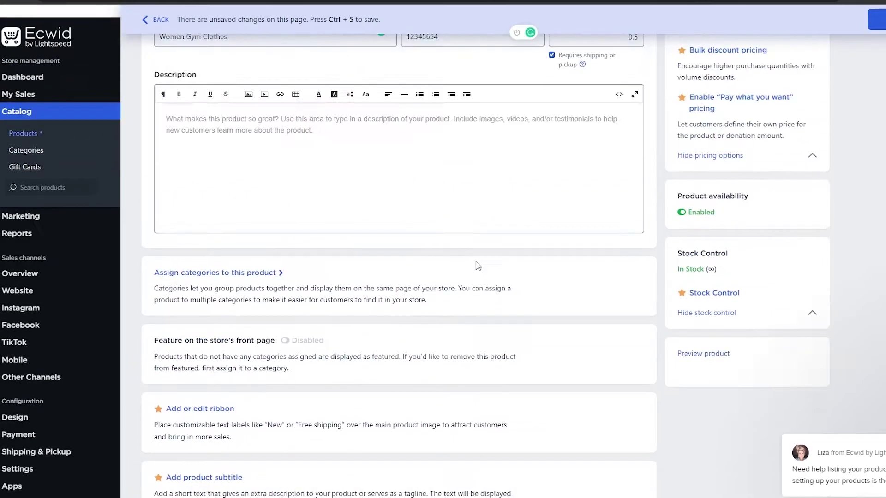
scroll(478, 265, up, 4)
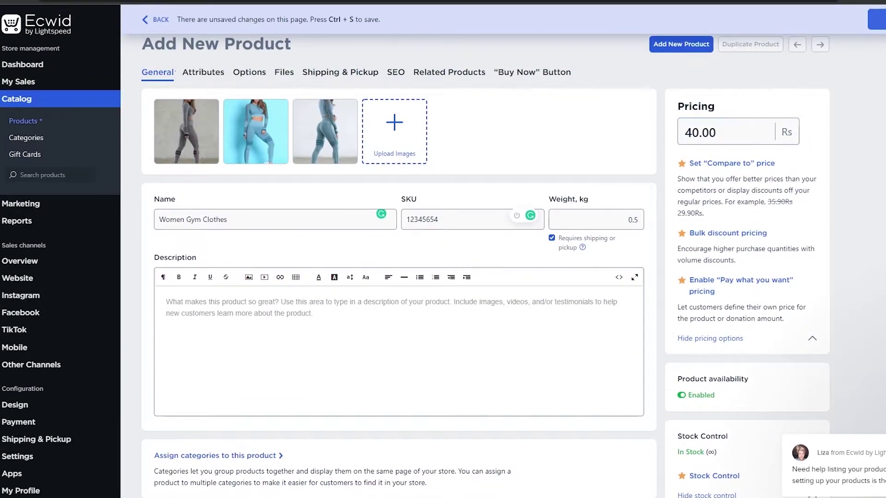
key(ctrl+s)
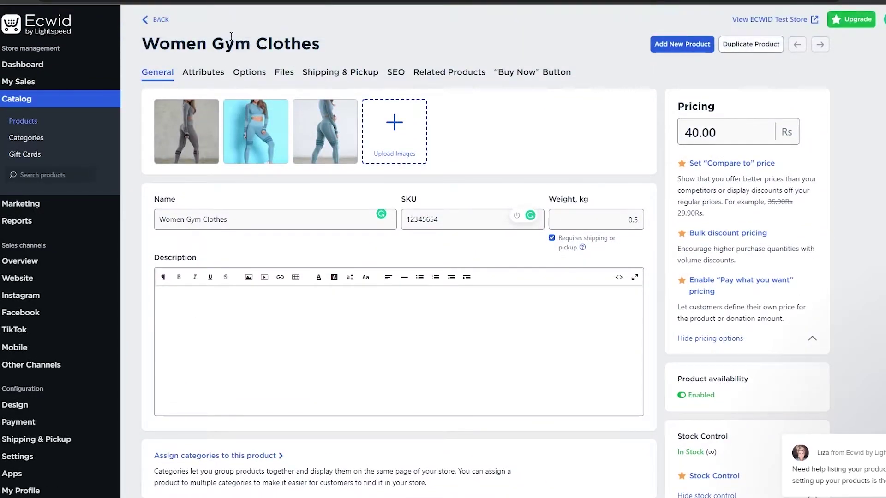
Go back from the product editor to the Products list
click(146, 21)
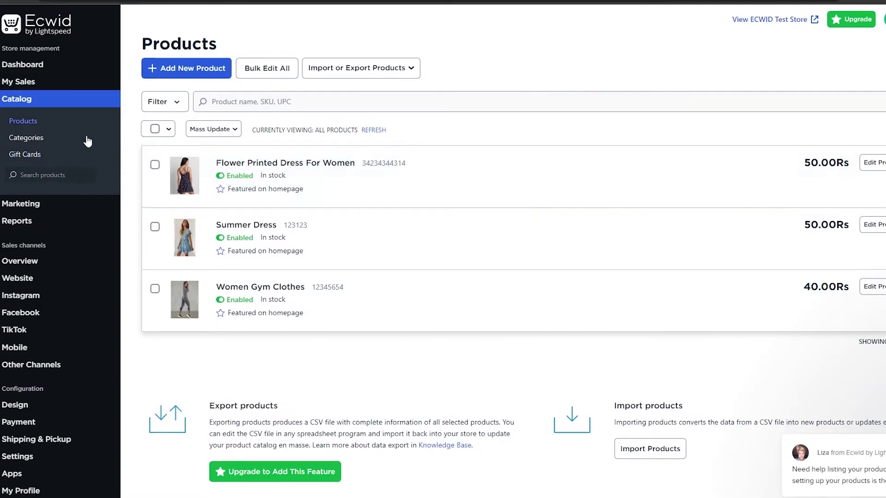
Create and save a 'Dresses' root category using the blue dress photo as its image
click(24, 138)
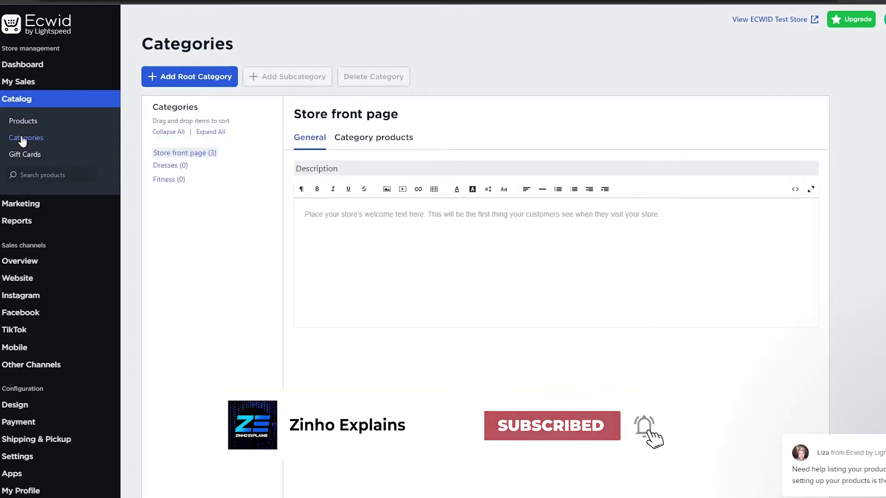
right_click(167, 184)
click(167, 184)
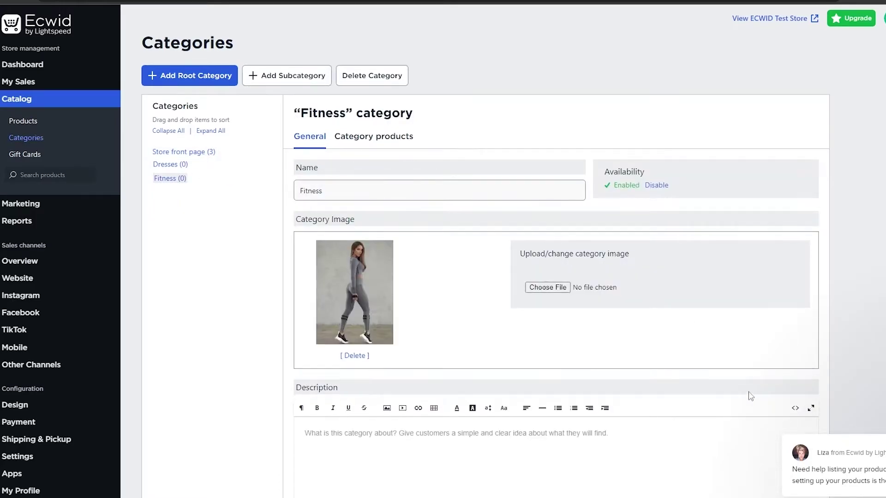
click(204, 135)
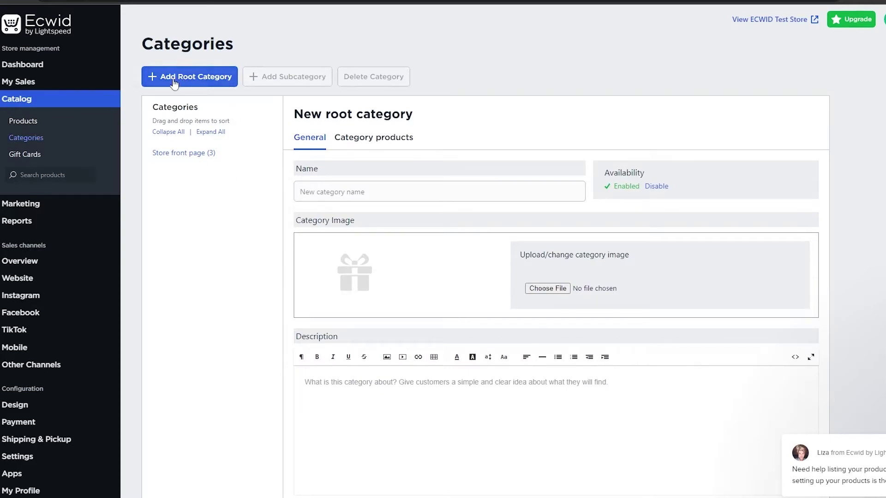
click(317, 194)
text(Dresses)
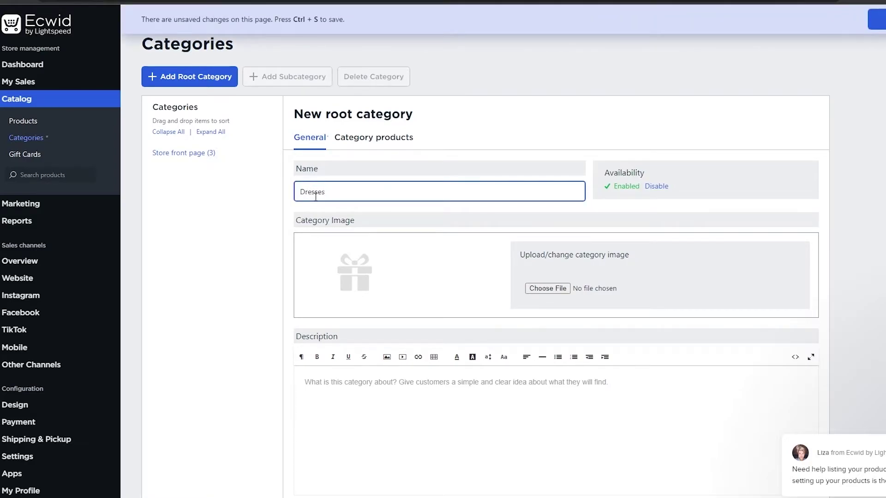
click(548, 288)
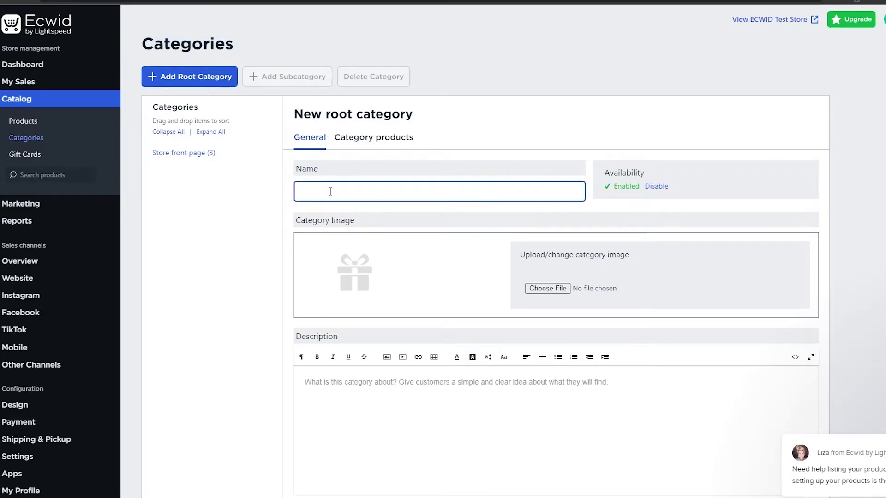
text(D)
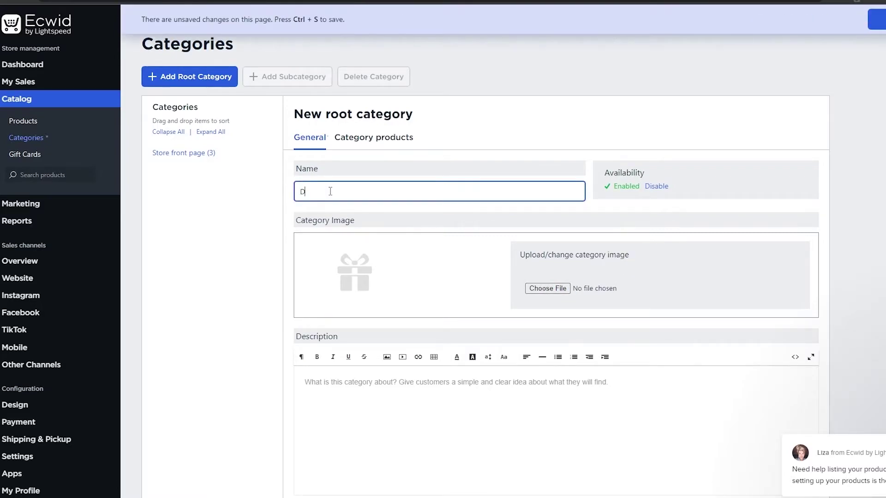
text(resses)
click(526, 288)
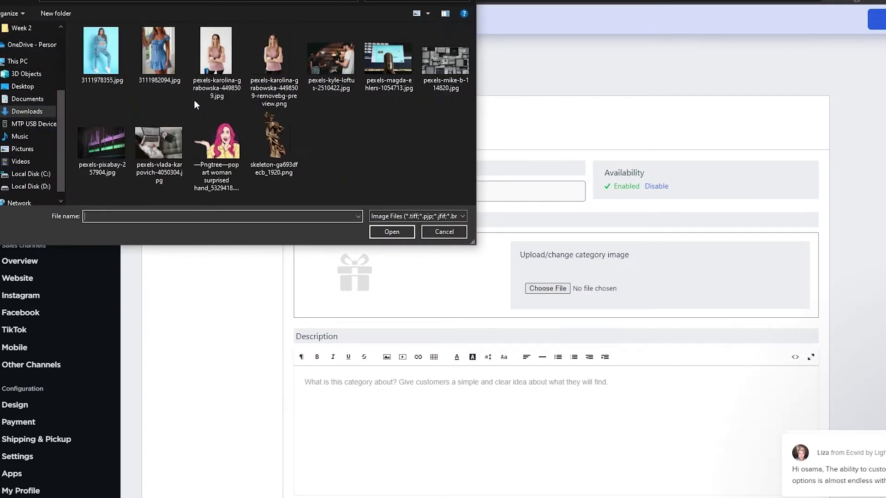
double_click(156, 46)
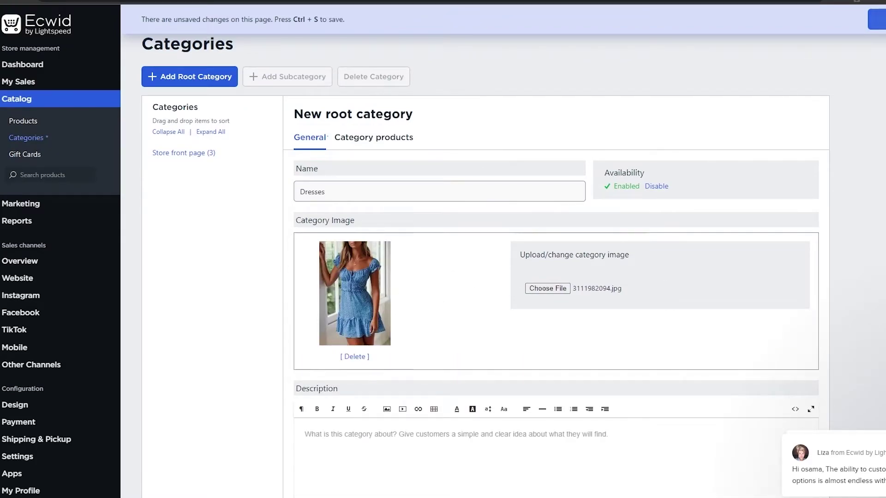
key(ctrl+s)
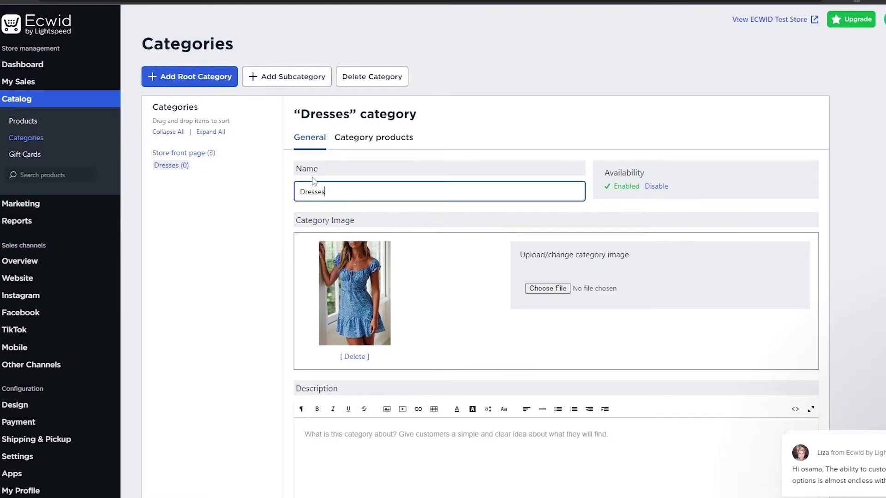
Add a 'Fitness' root category with the blue activewear photo and save it
click(202, 81)
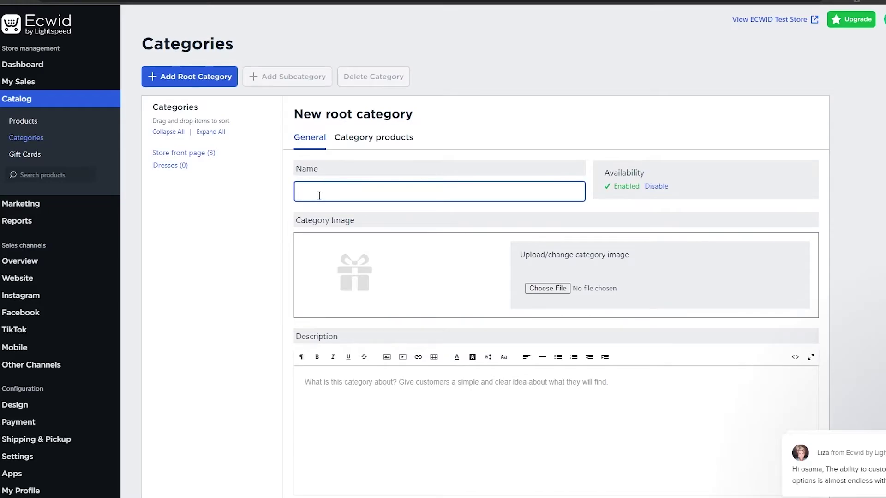
text(Fitness)
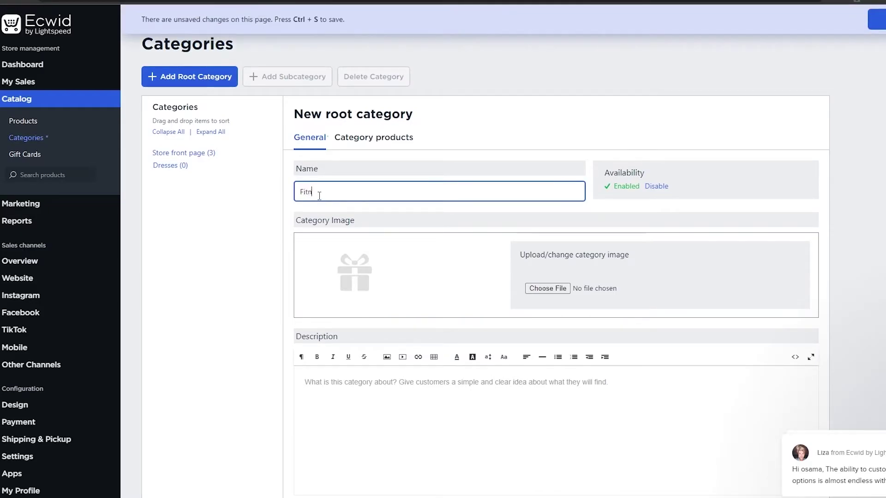
click(561, 284)
click(98, 59)
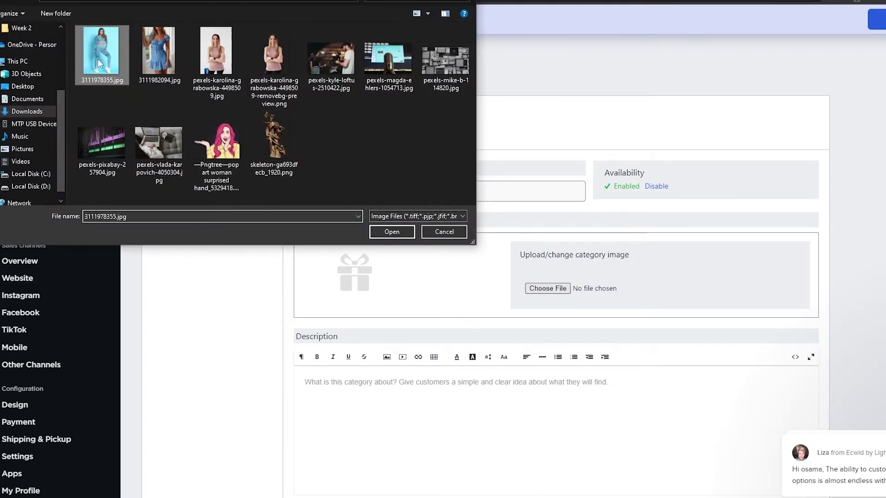
key(Return)
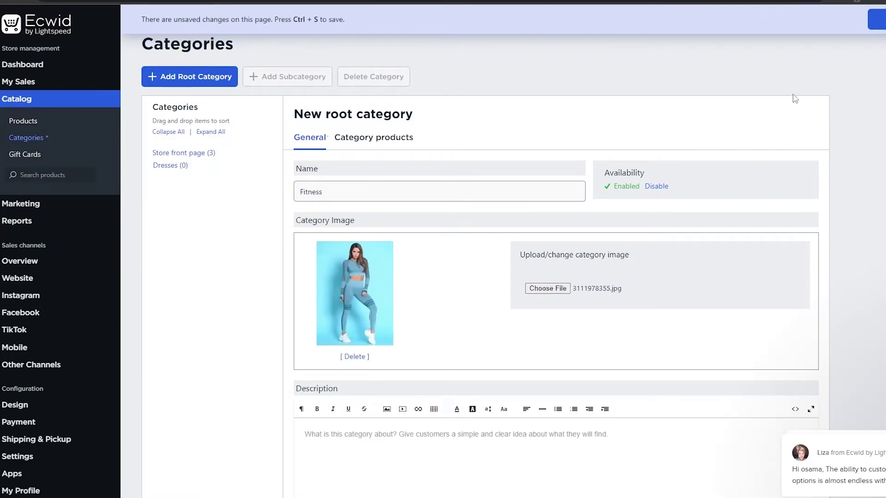
click(877, 21)
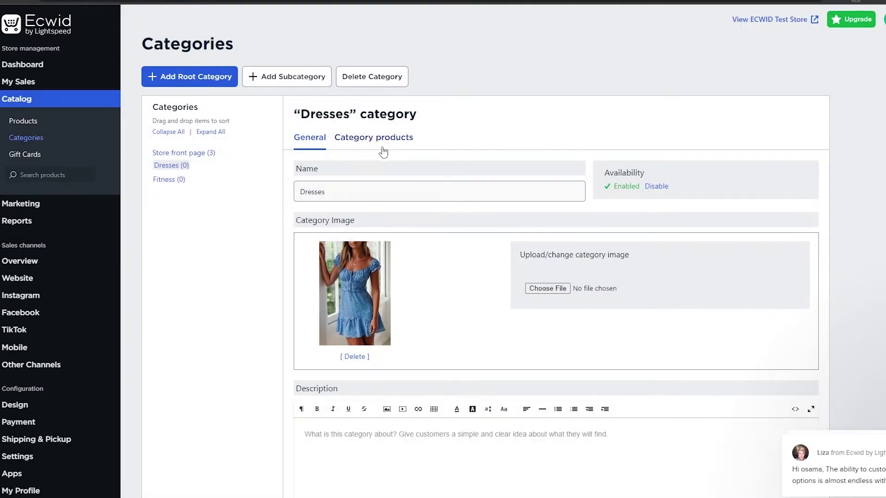
Assign Flower Printed Dress For Women to the Dresses category
click(383, 149)
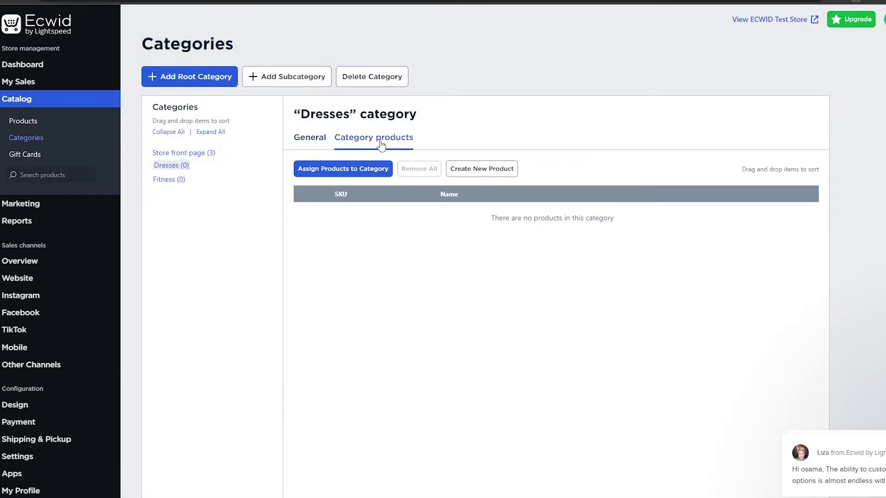
click(354, 171)
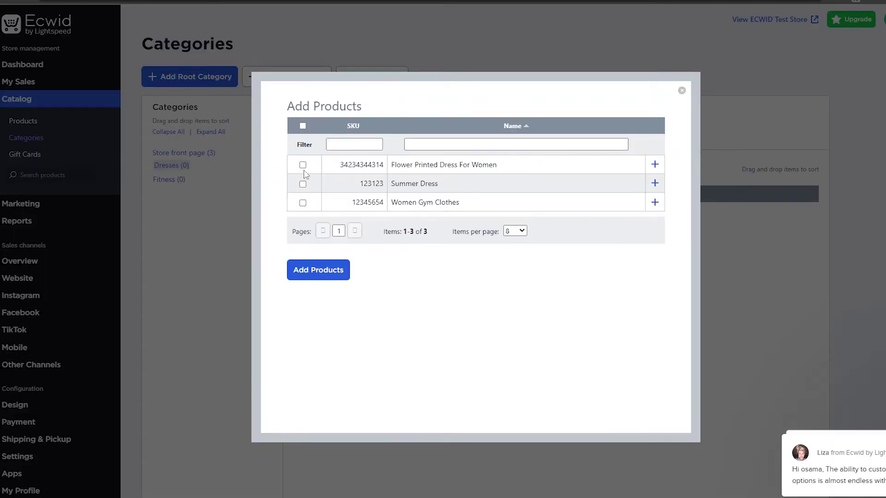
click(302, 165)
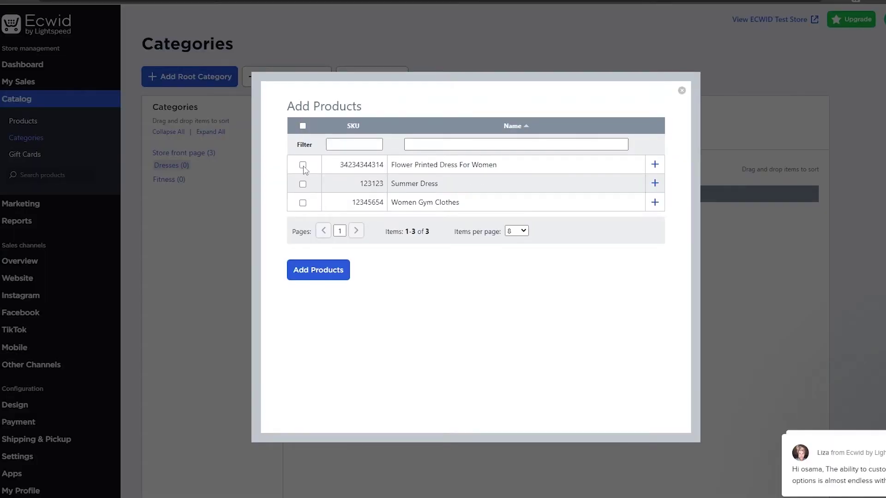
click(321, 275)
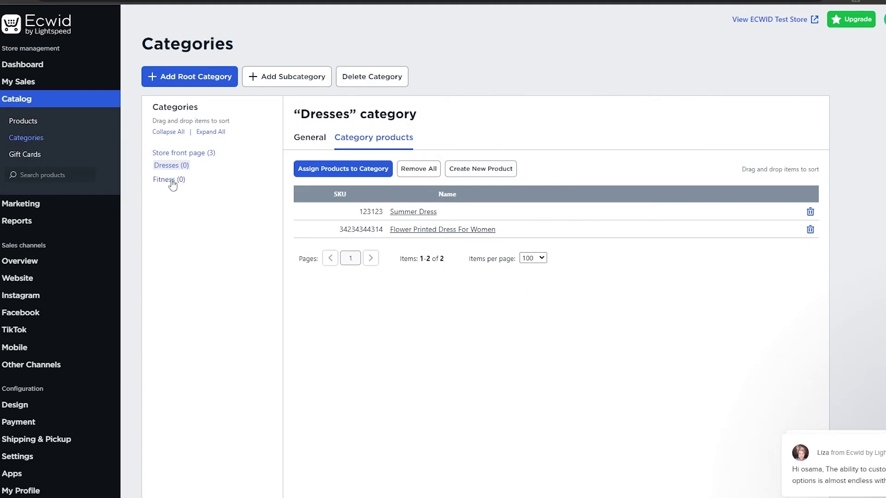
Add Women Gym Clothes to Fitness, then review the products in both categories
click(170, 180)
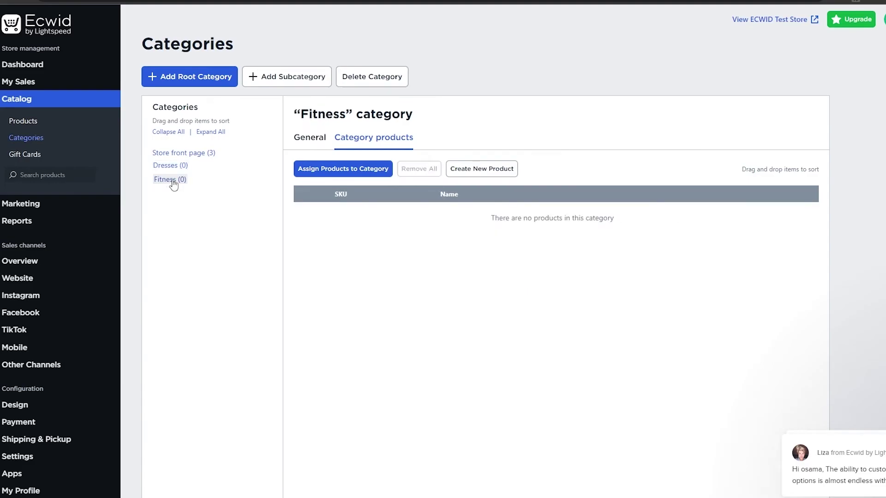
click(353, 170)
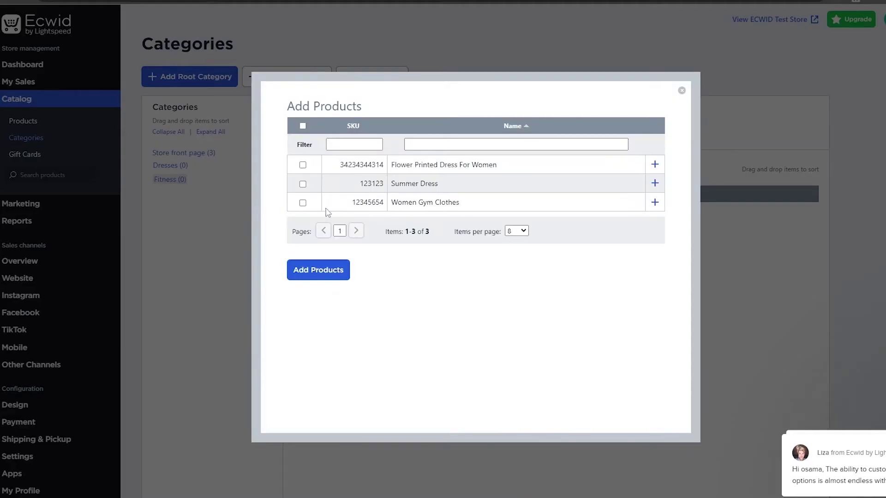
click(303, 202)
click(317, 270)
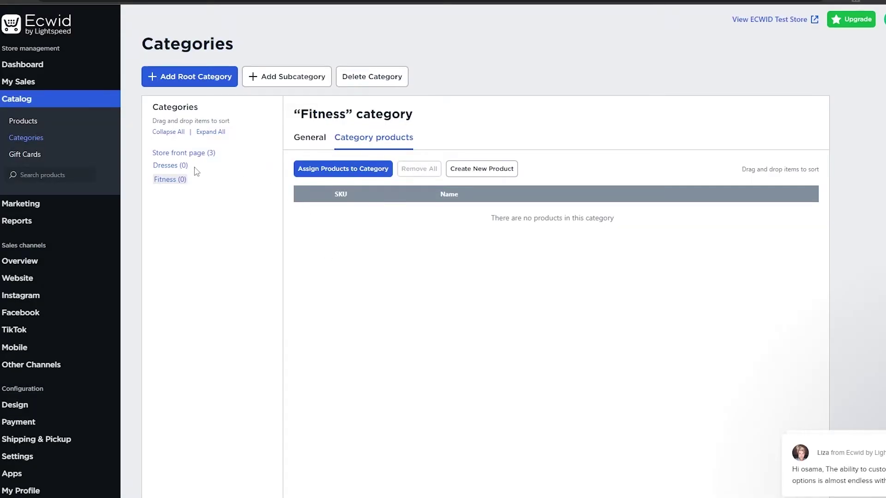
click(173, 166)
click(176, 180)
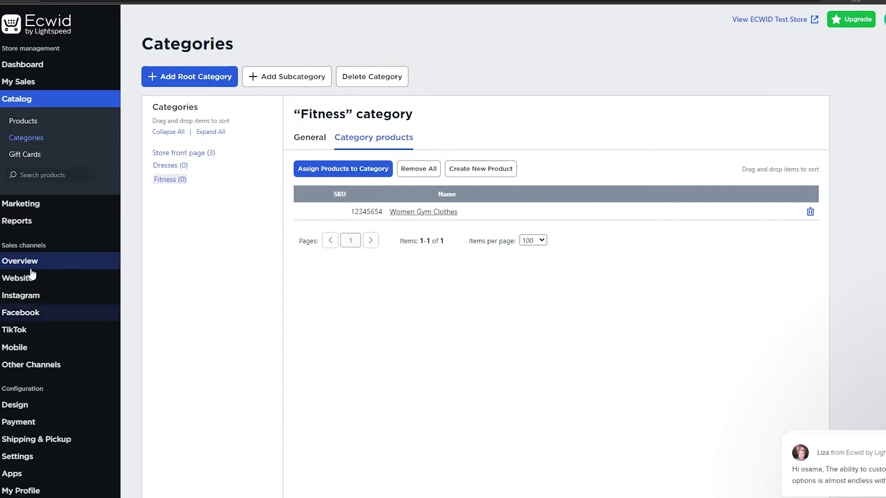
Open Payment settings and browse the payment method and processor lists without choosing one
click(30, 424)
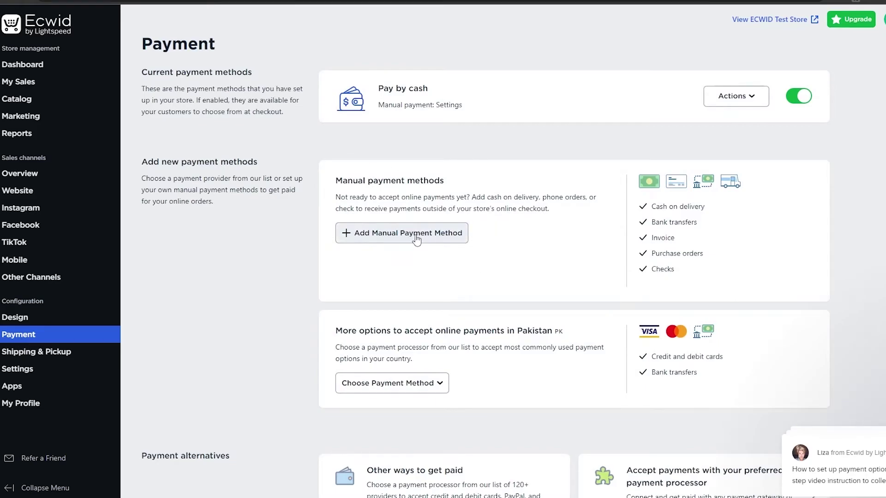
scroll(400, 323, down, 1)
click(400, 341)
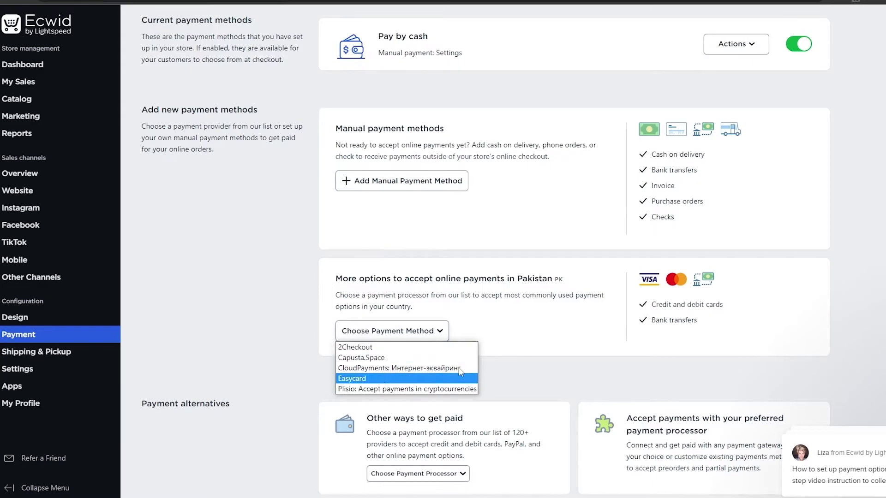
scroll(432, 411, down, 2)
click(432, 410)
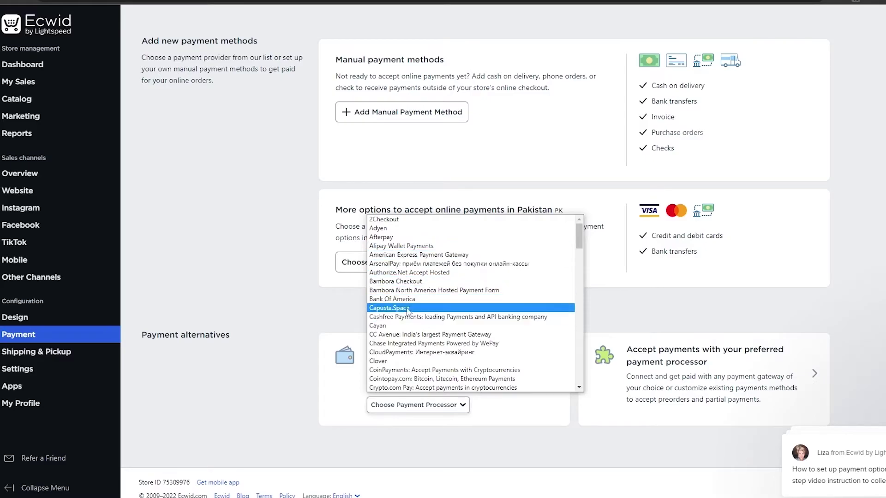
click(326, 331)
scroll(522, 354, up, 3)
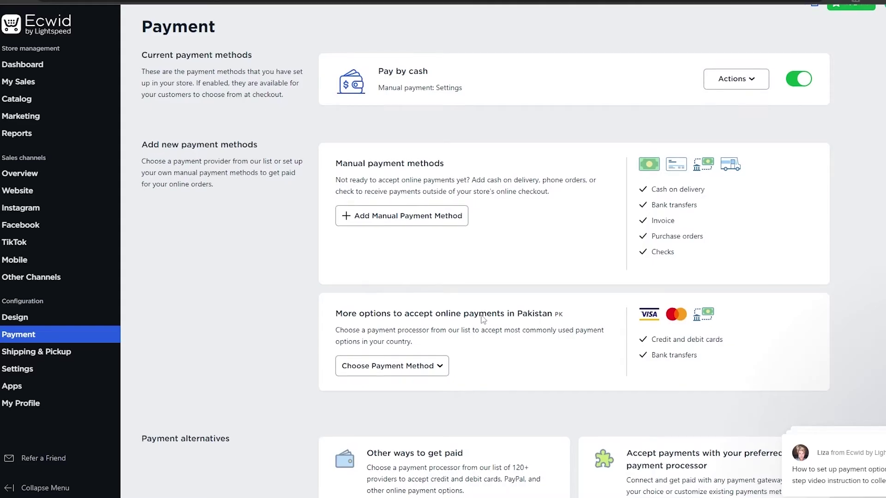
scroll(508, 360, down, 2)
scroll(441, 413, up, 2)
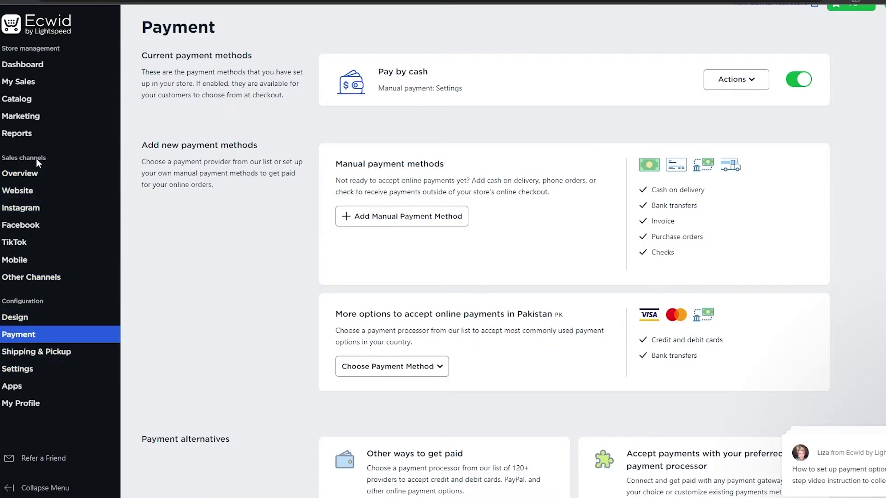
Copy the Custom website integration code from Sales channels > Overview to the clipboard
click(20, 174)
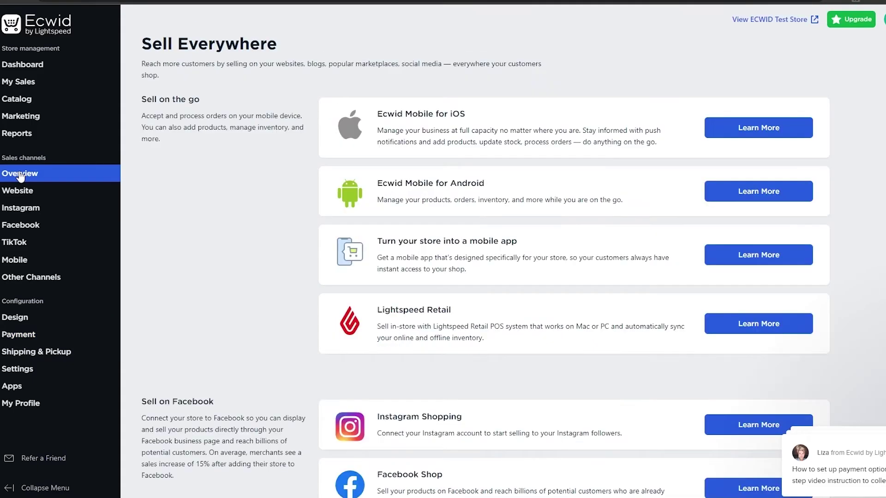
scroll(409, 153, down, 3)
scroll(409, 154, down, 10)
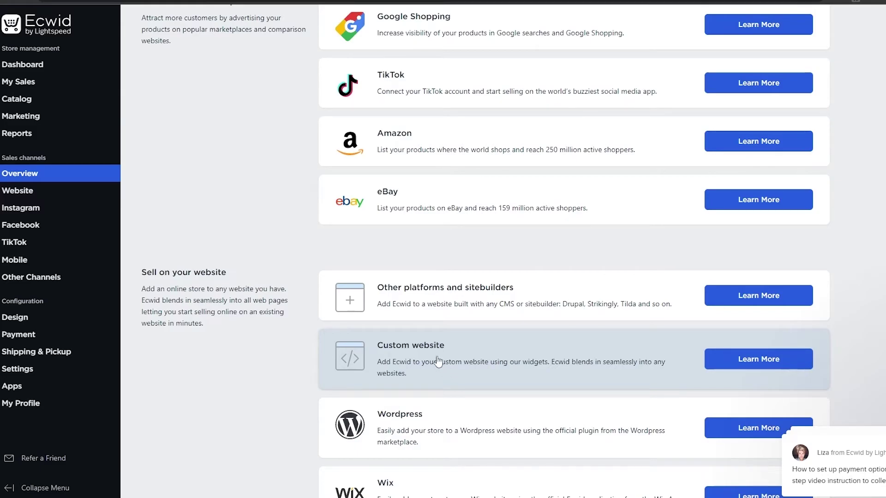
click(440, 361)
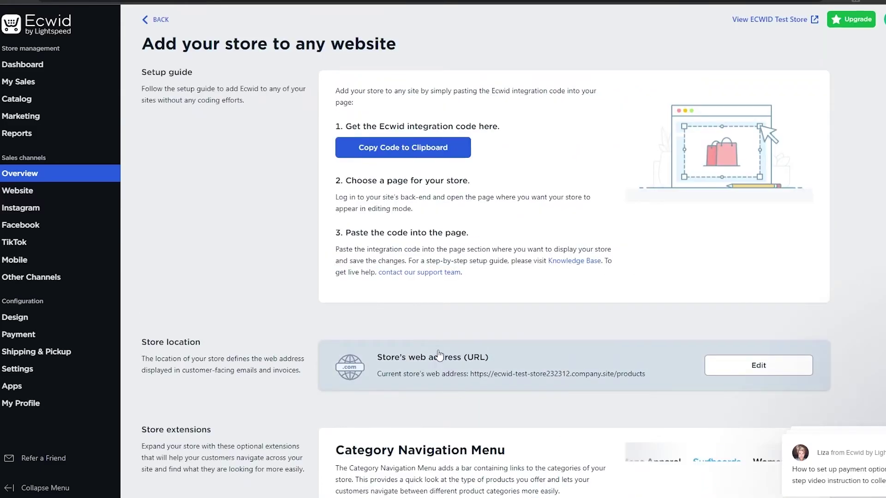
click(380, 151)
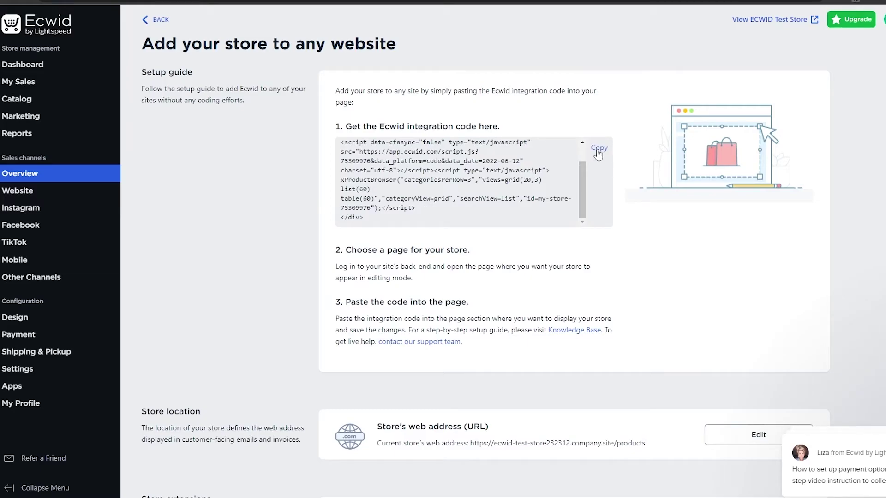
scroll(497, 186, down, 3)
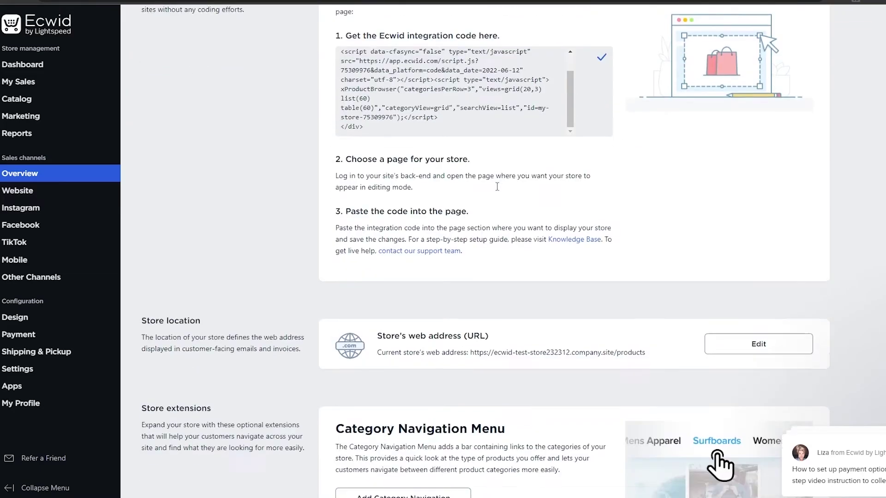
scroll(531, 189, up, 3)
scroll(569, 194, up, 2)
scroll(569, 194, down, 2)
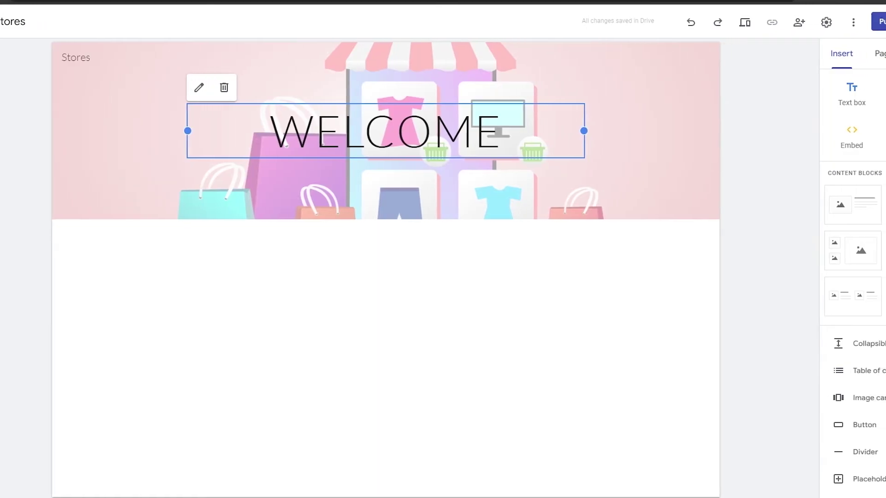
Paste the Ecwid integration code under the Embed code tab and preview the store
click(547, 259)
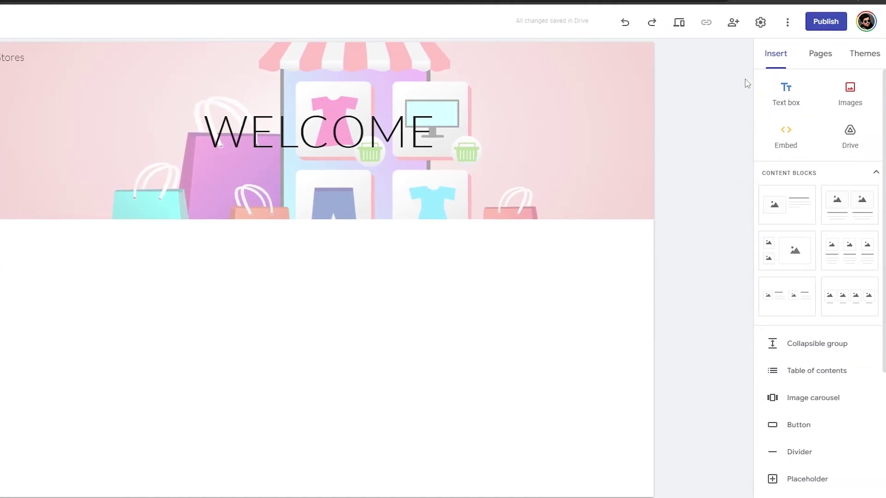
click(791, 146)
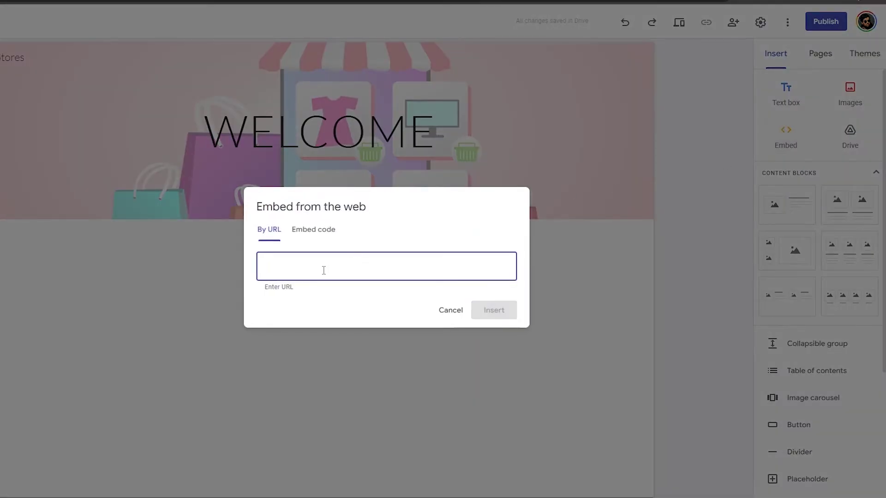
key(ctrl+v)
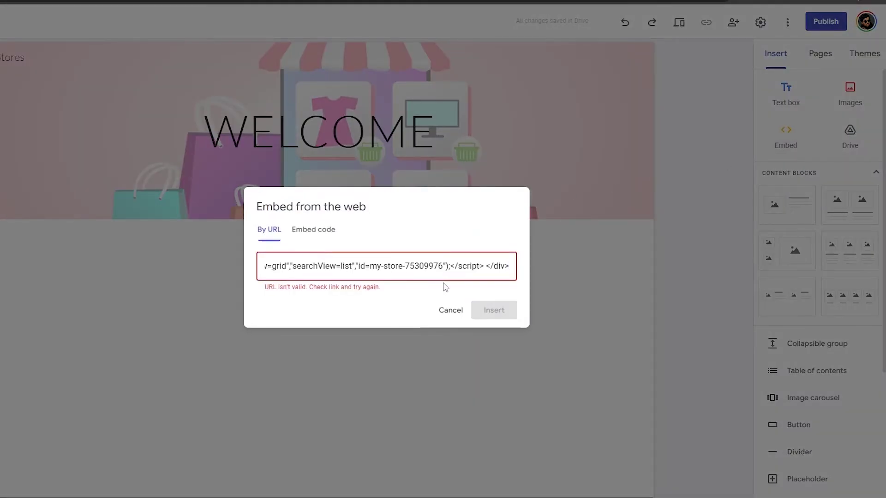
key(ctrl+a)
key(BackSpace)
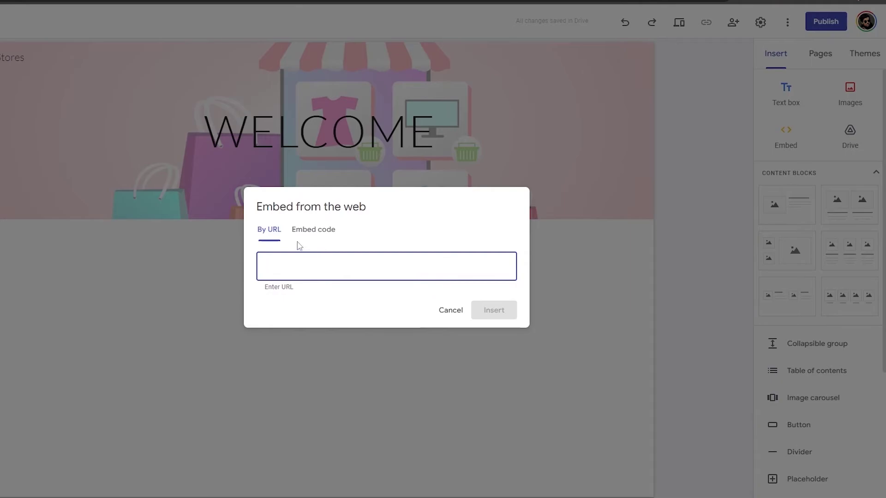
click(310, 230)
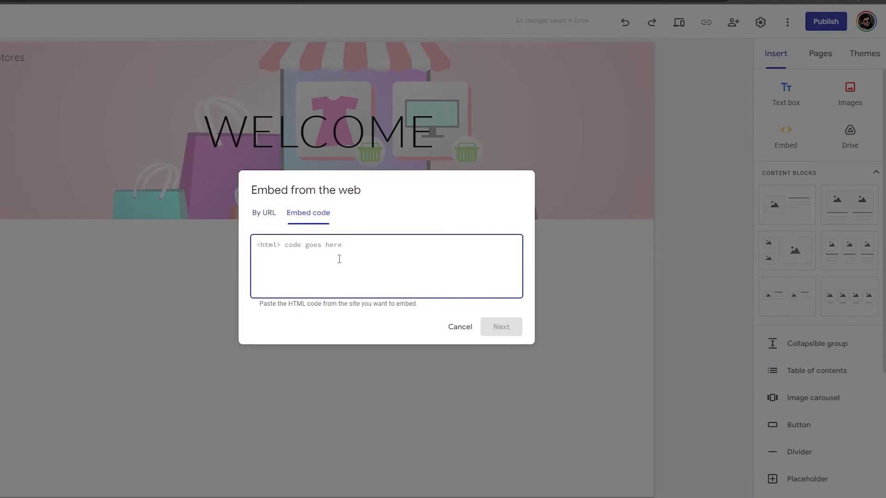
key(ctrl+v)
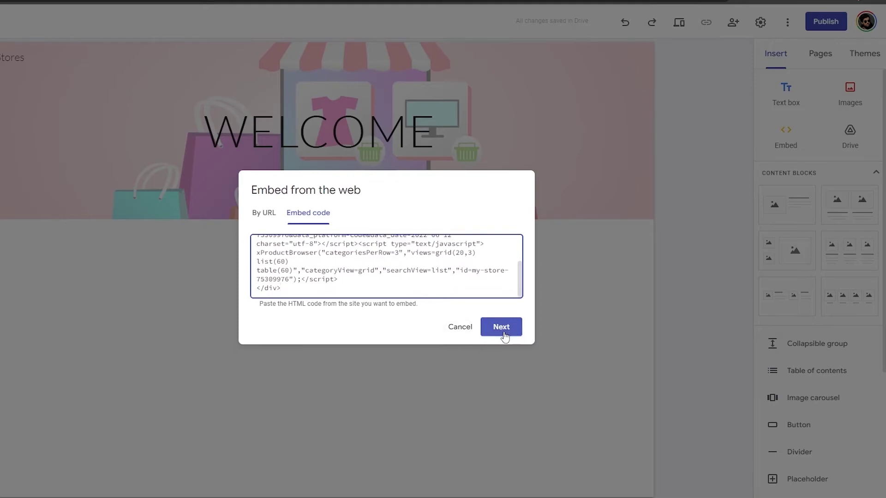
click(503, 334)
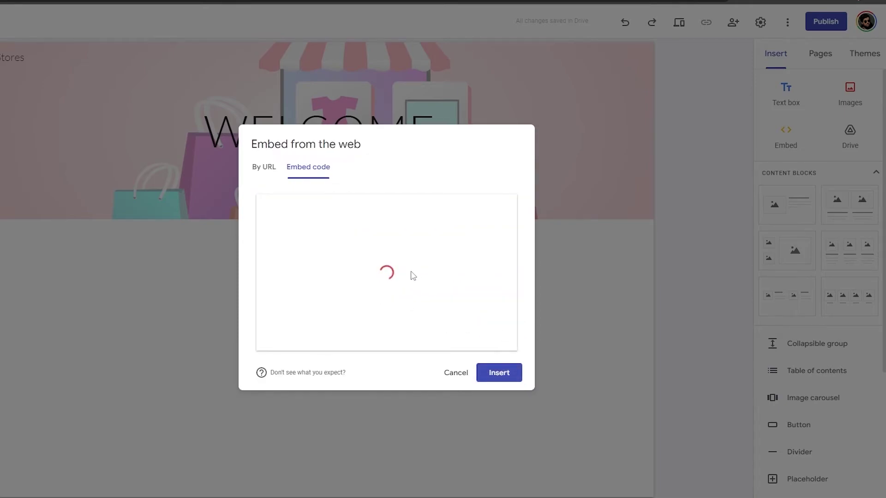
Insert the store embed into the page and widen it to full page width
click(496, 372)
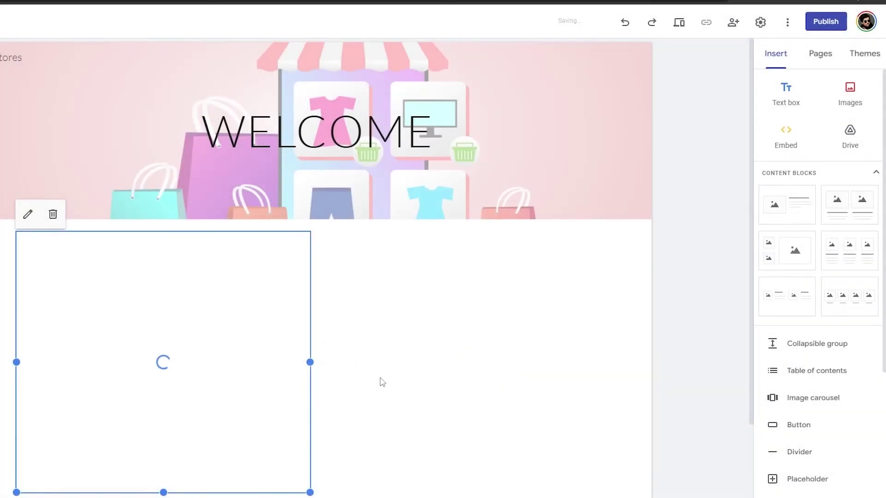
scroll(382, 377, down, 2)
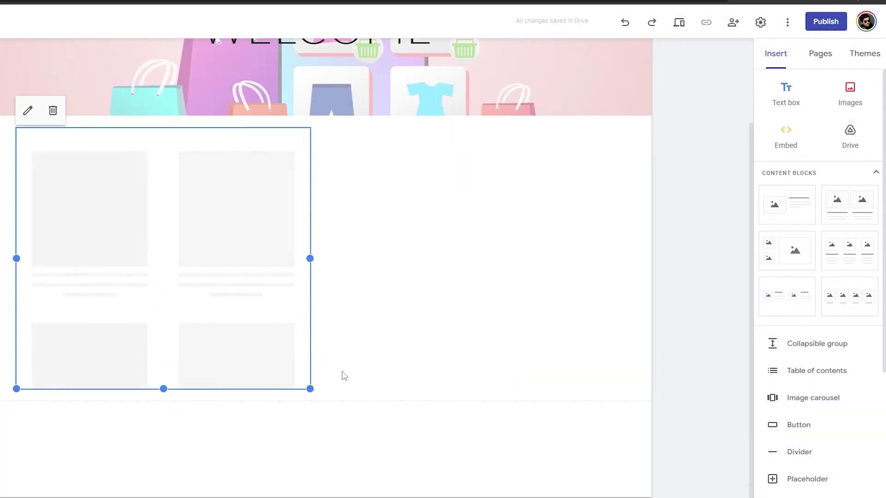
drag(309, 390, 638, 497)
Stretch the store box downward until product names and prices are fully visible
scroll(506, 401, down, 2)
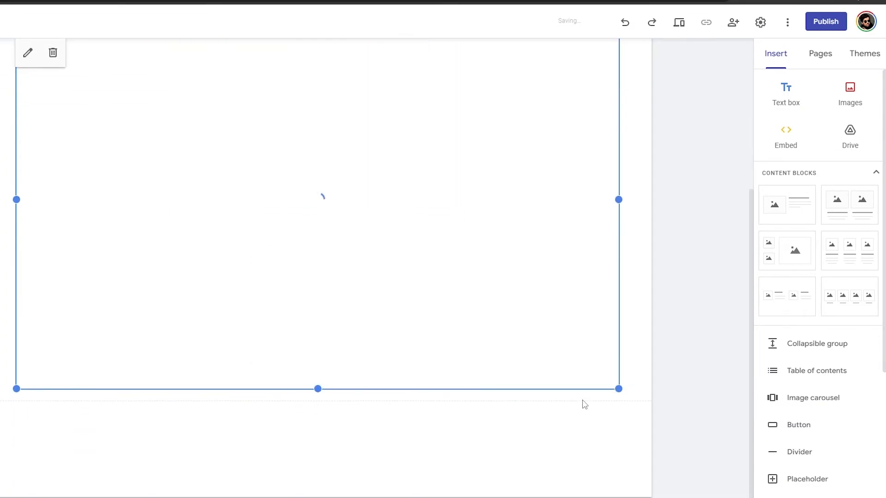
drag(619, 390, 630, 431)
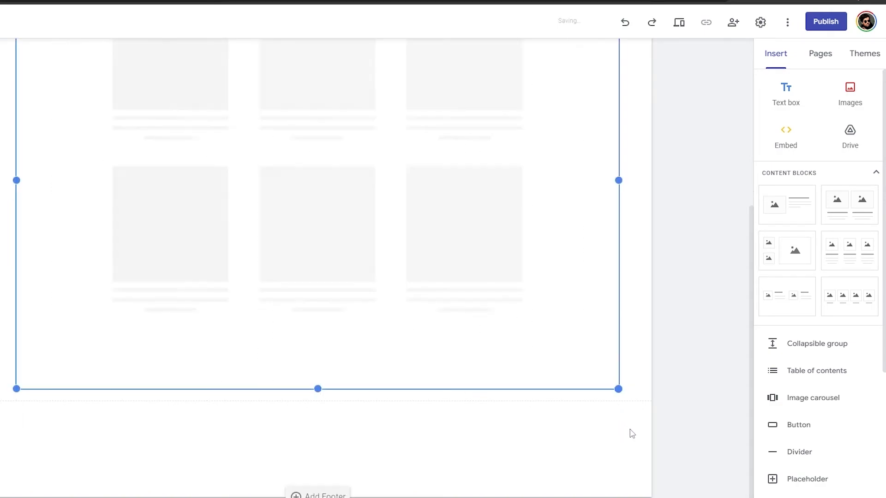
scroll(497, 403, up, 2)
scroll(498, 401, down, 3)
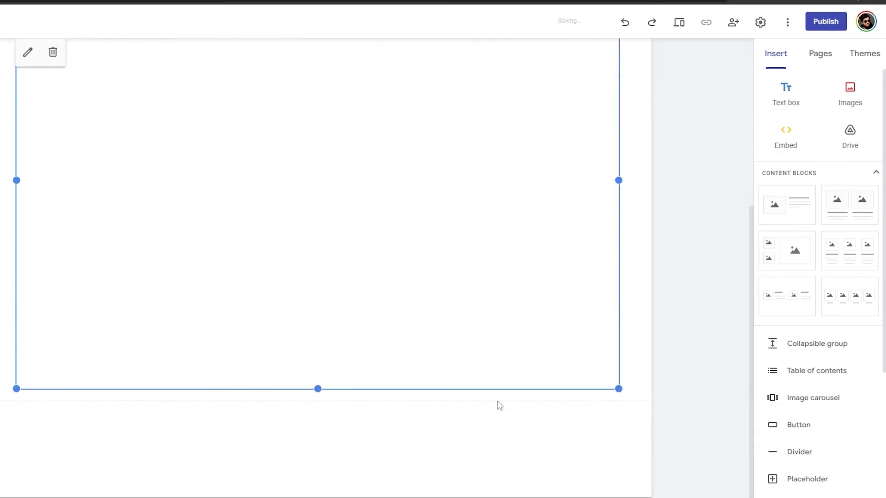
scroll(544, 411, up, 2)
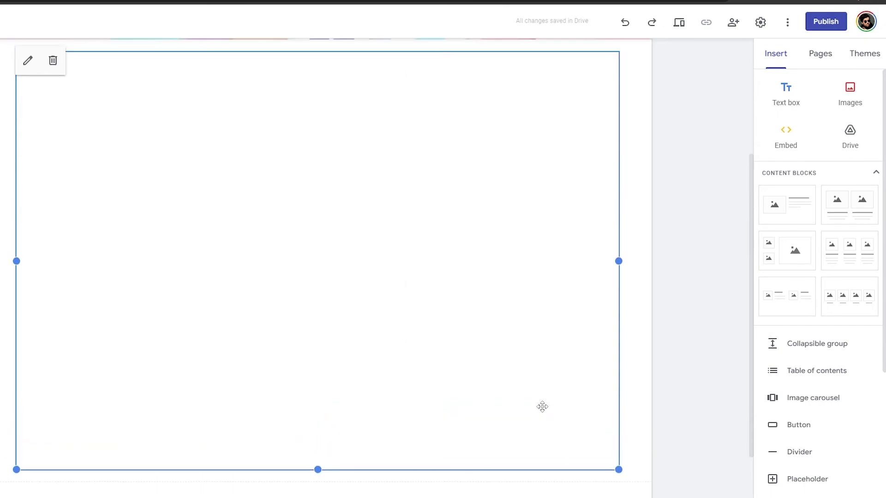
scroll(320, 325, down, 1)
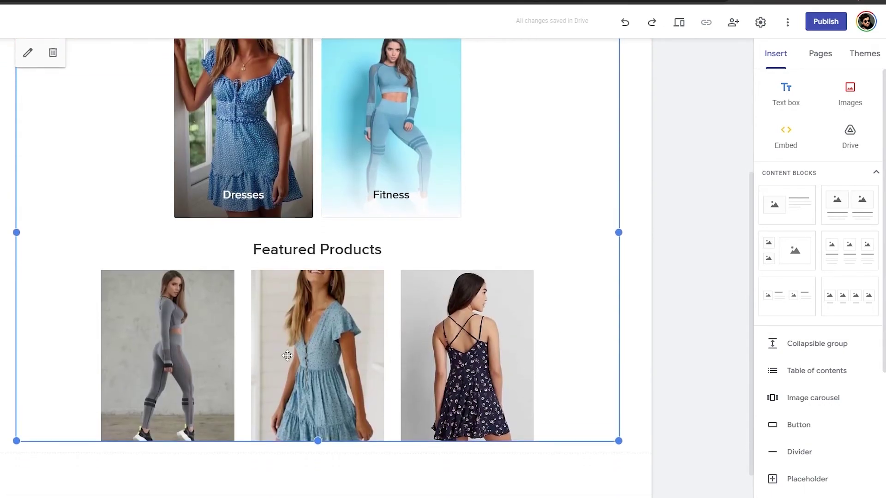
drag(620, 440, 626, 497)
drag(625, 400, 614, 405)
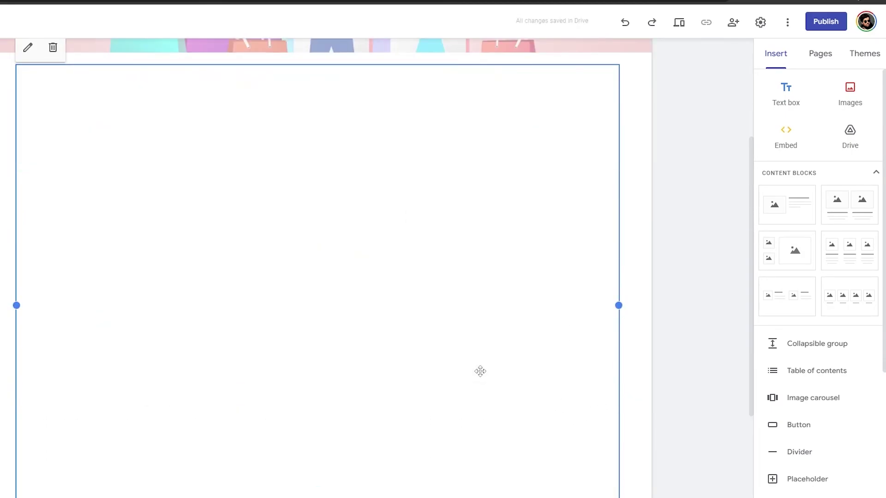
Deselect the store section to review the page beneath the WELCOME banner
scroll(480, 373, down, 3)
scroll(470, 371, up, 1)
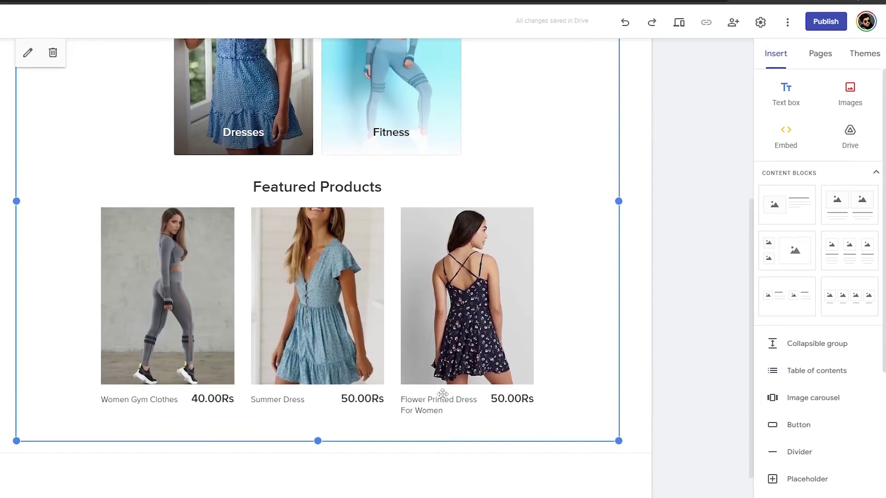
scroll(462, 396, up, 2)
scroll(430, 387, up, 2)
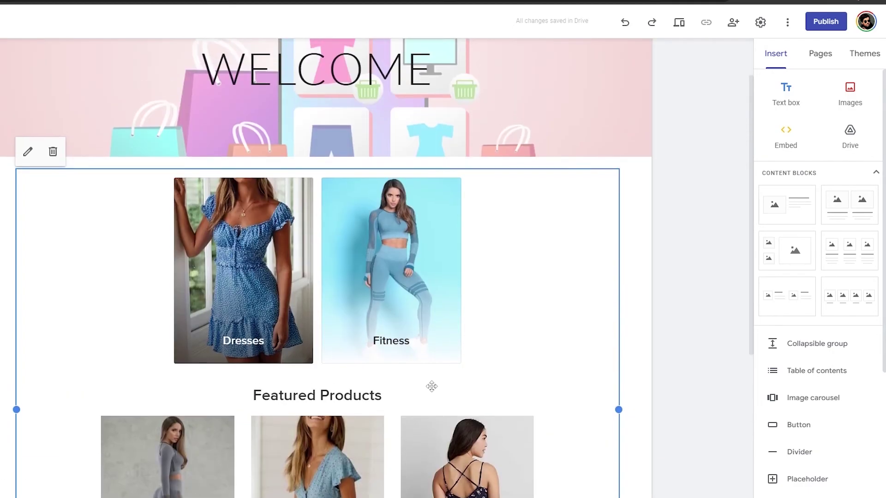
click(646, 302)
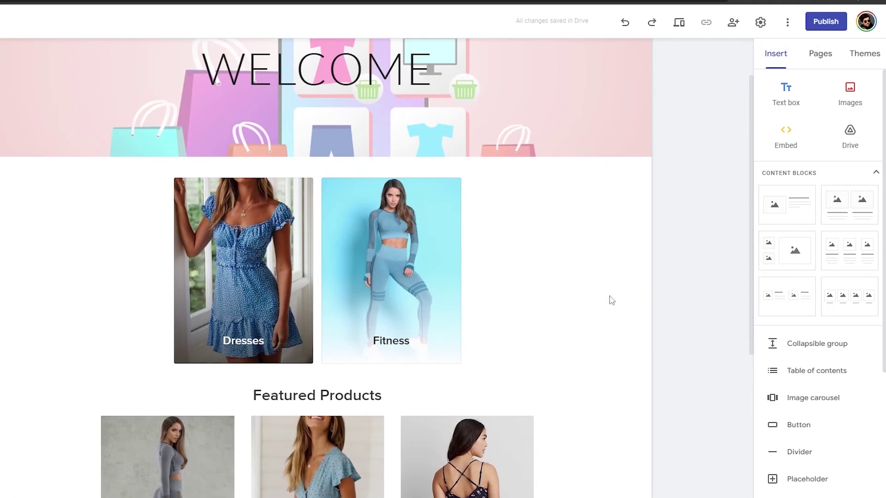
click(367, 285)
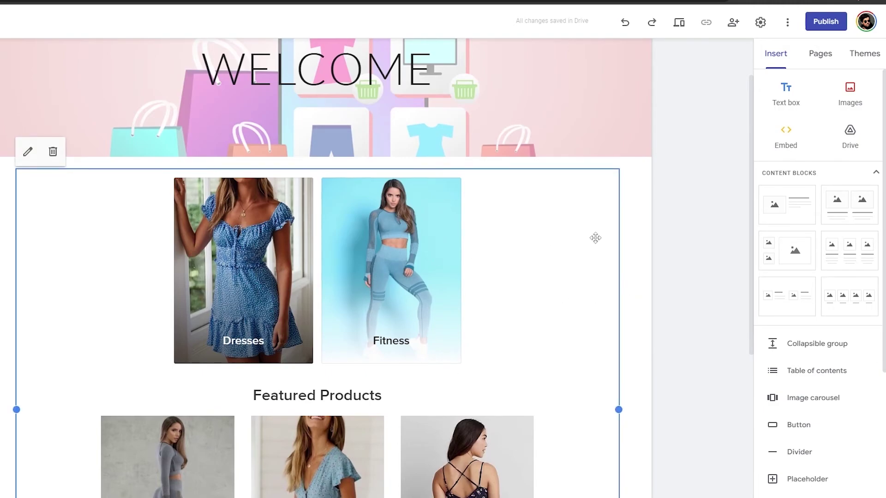
click(718, 174)
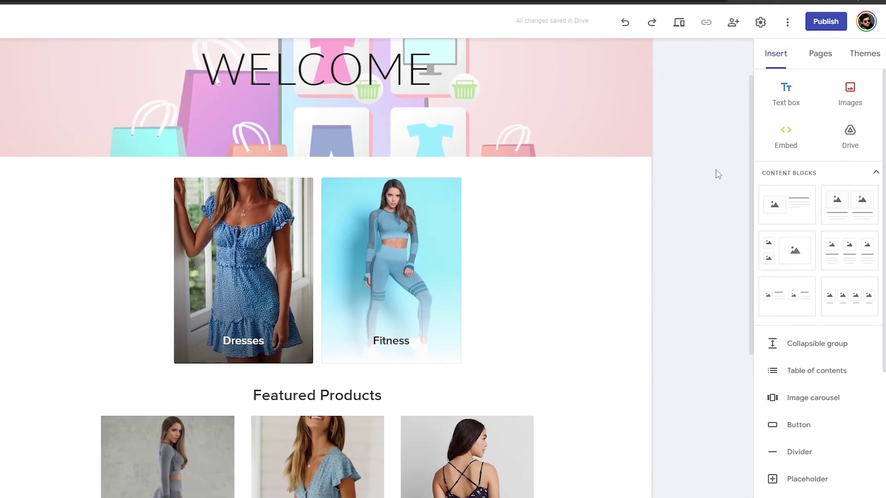
Publish the site at sites.google.com/view/zinhostores and open the published version
click(813, 24)
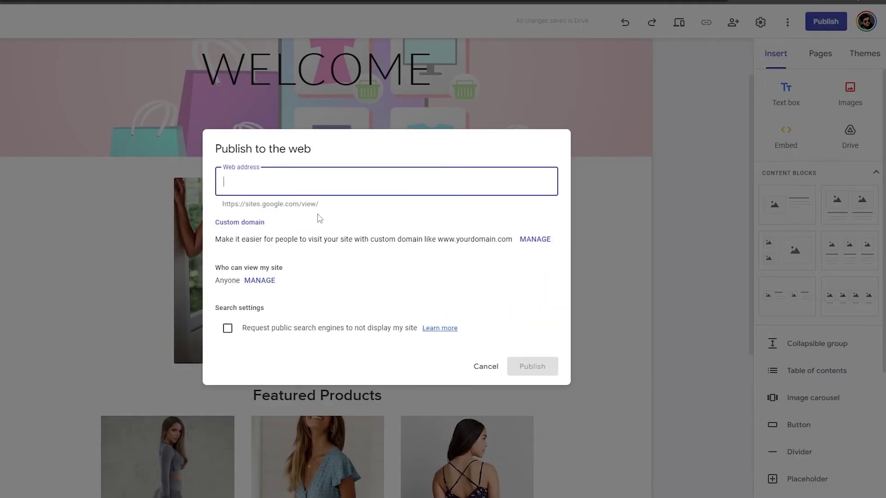
drag(279, 206, 313, 204)
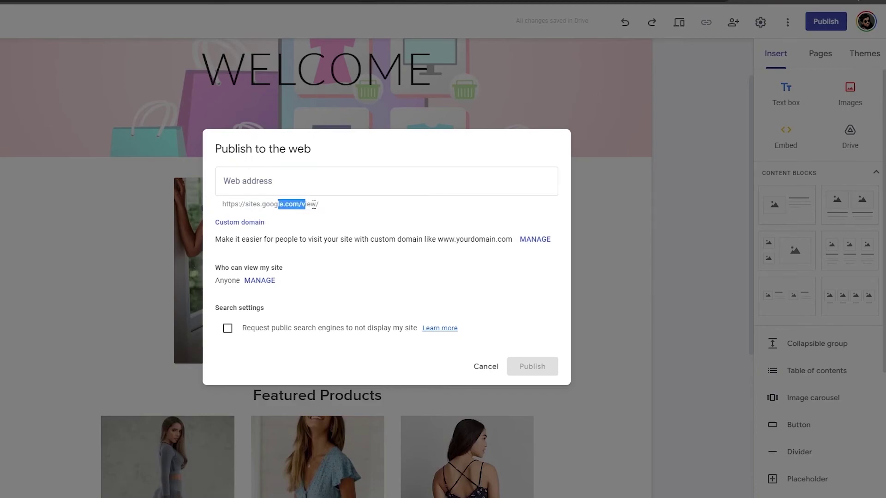
click(287, 191)
drag(248, 207, 305, 208)
click(331, 210)
click(321, 191)
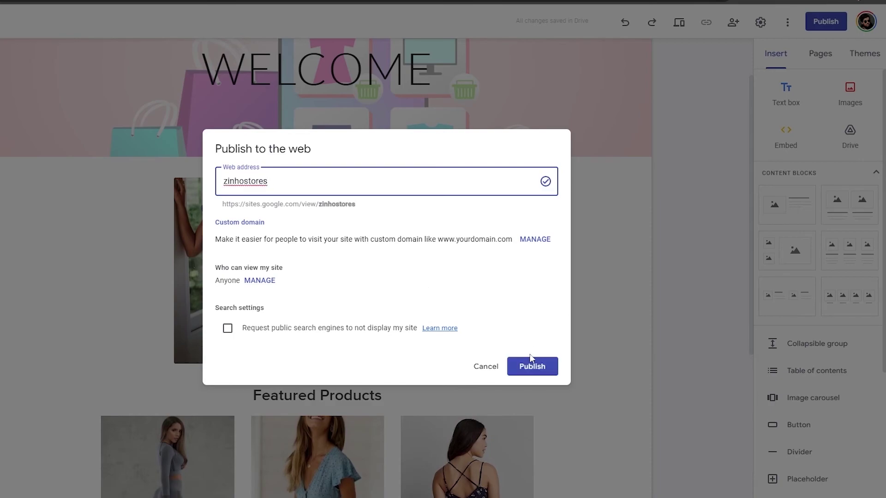
click(529, 363)
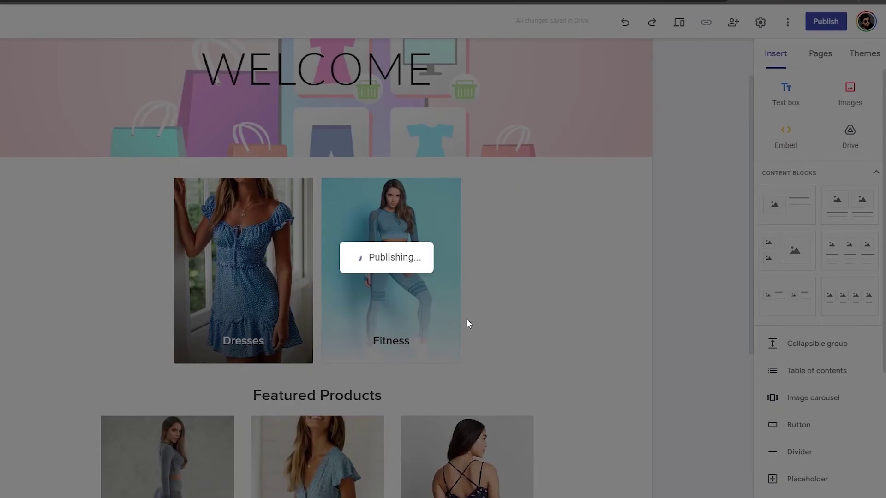
click(840, 21)
click(753, 85)
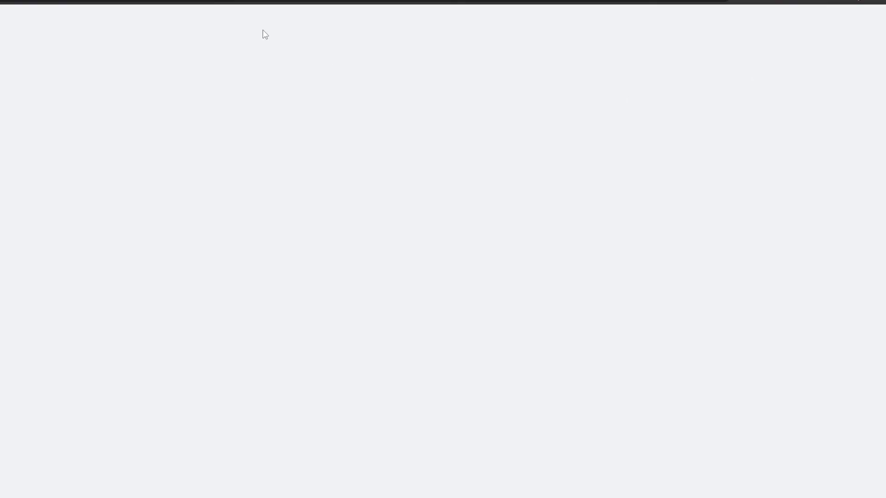
Open the Flower Printed Dress product on the live site and view its second, third and fourth photos
scroll(376, 139, down, 4)
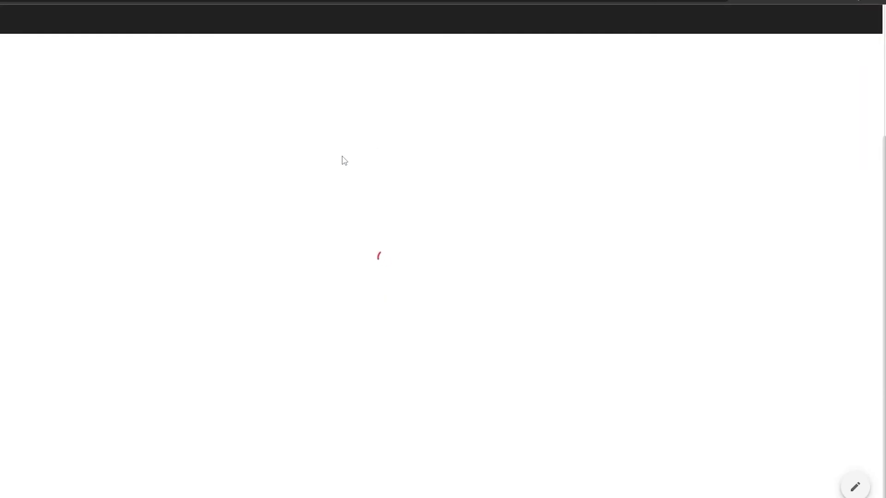
scroll(341, 158, down, 3)
scroll(406, 276, down, 2)
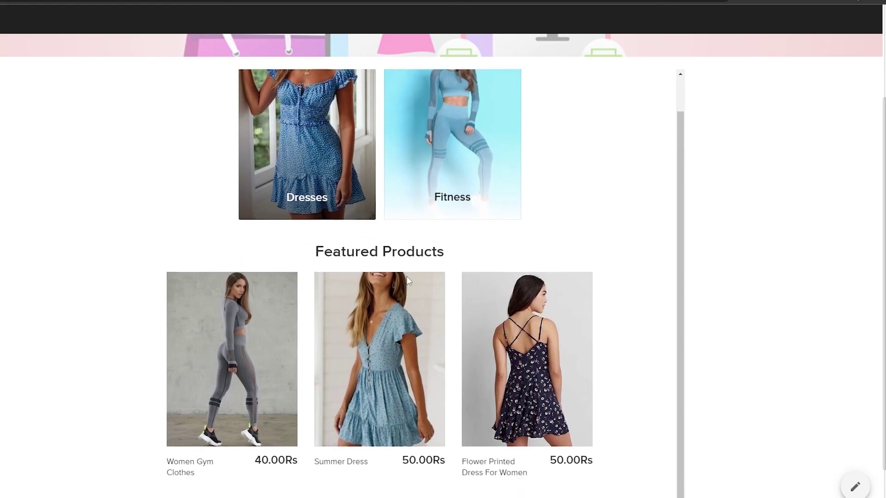
click(529, 314)
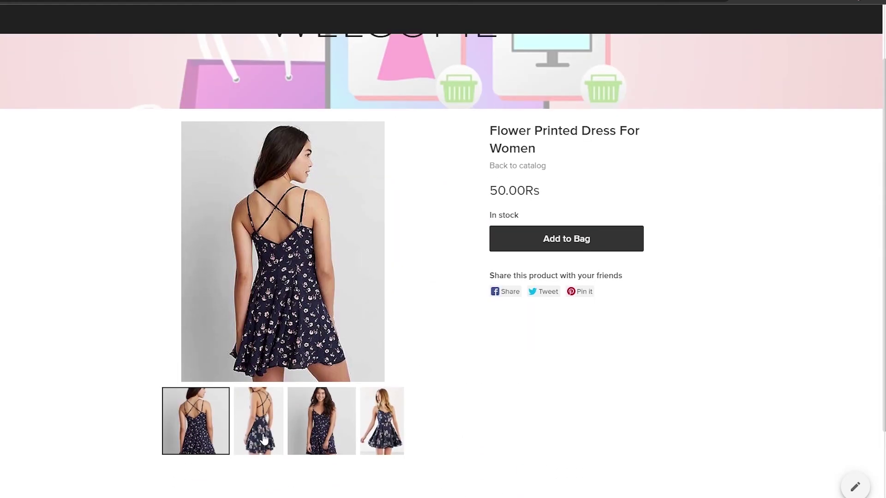
click(258, 436)
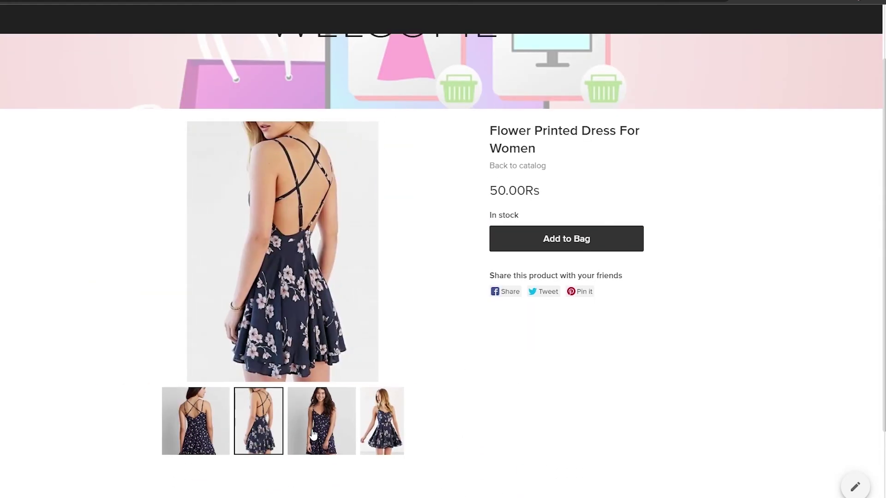
click(321, 433)
click(381, 427)
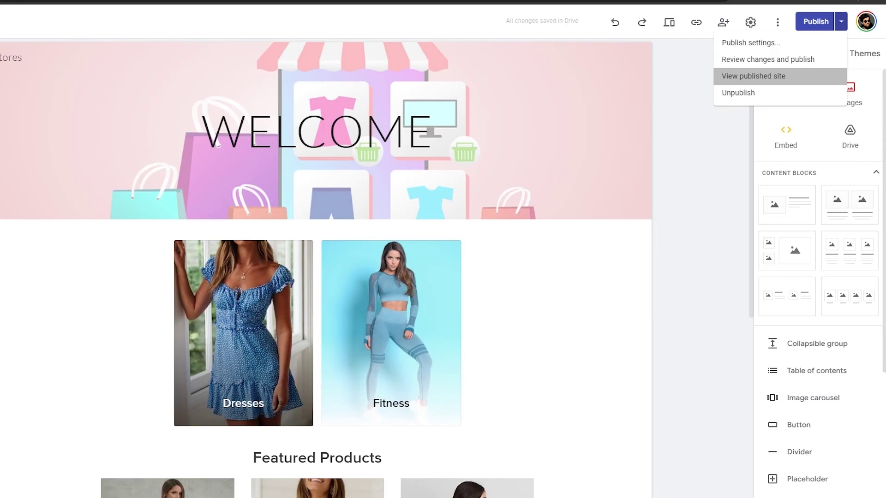
Close the publishing options list and scroll down to the featured products with Rs prices
click(95, 213)
scroll(95, 213, down, 3)
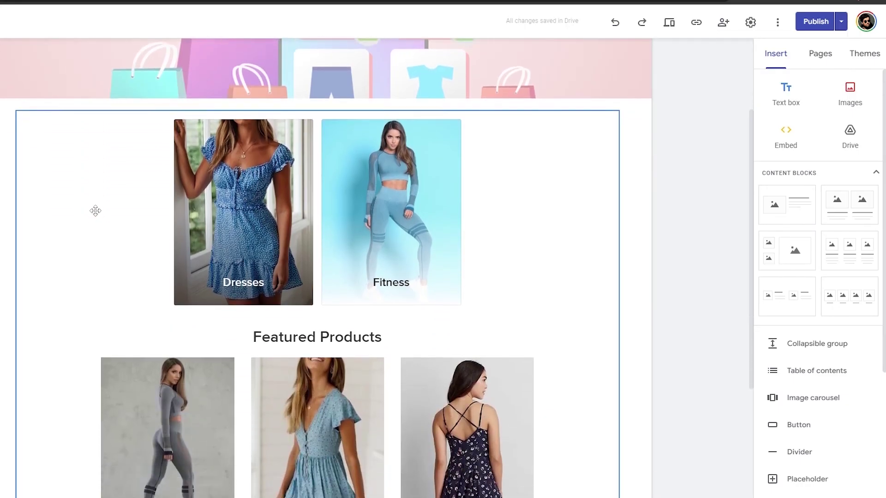
scroll(95, 211, down, 2)
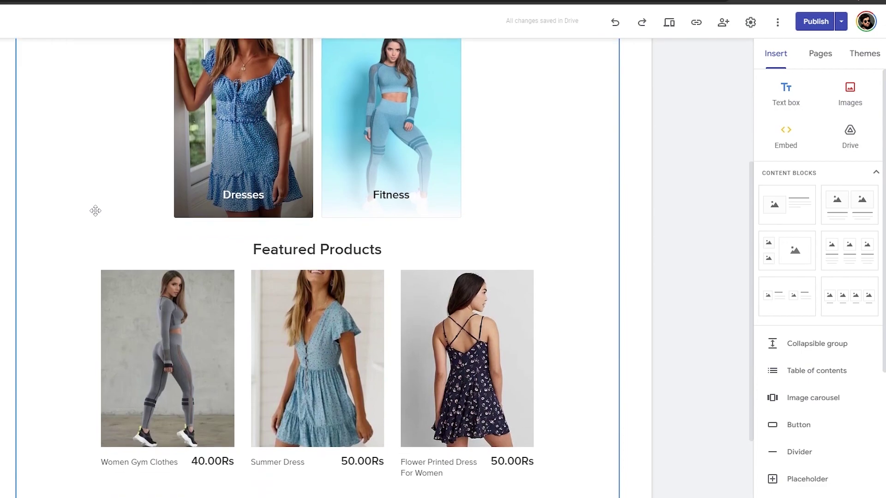